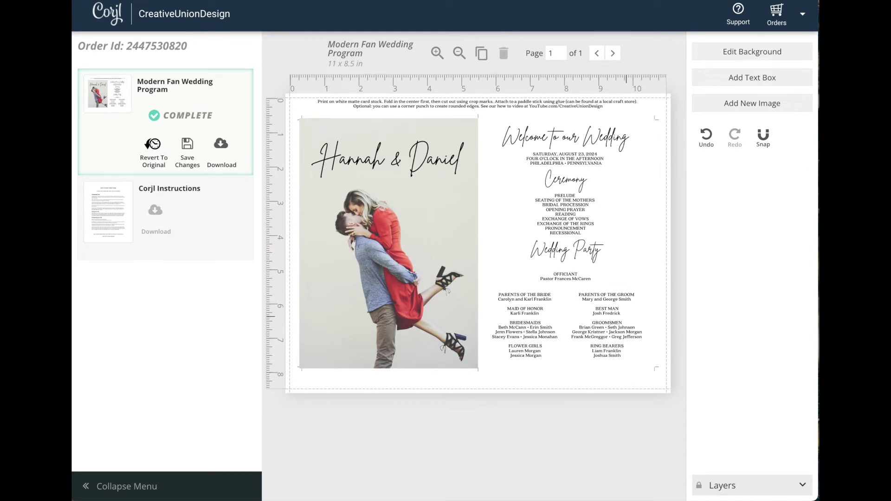
# Replace the program's couple photo with the beach proposal photo and save it
pyautogui.click(803, 486)
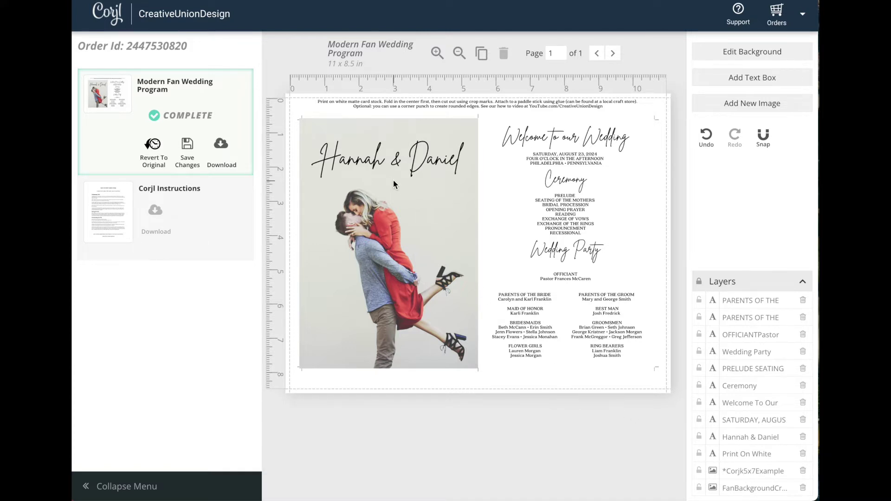
pyautogui.click(391, 249)
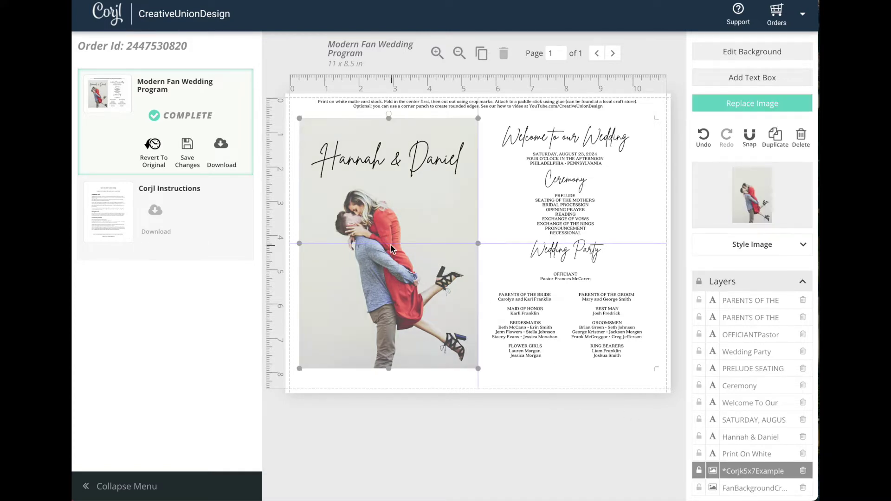
pyautogui.click(759, 108)
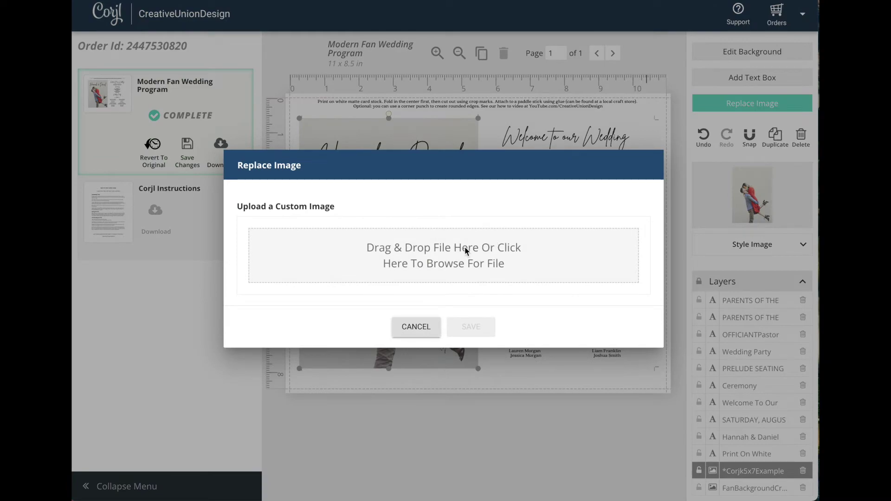
pyautogui.click(464, 246)
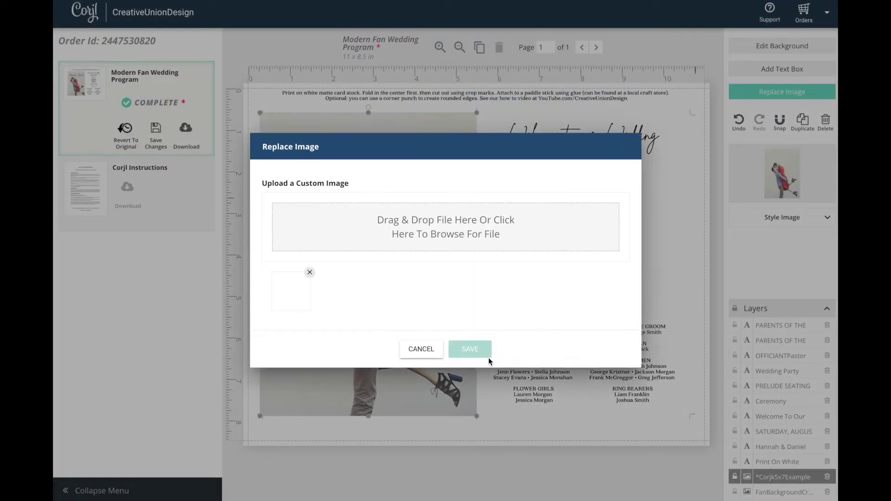
pyautogui.click(477, 351)
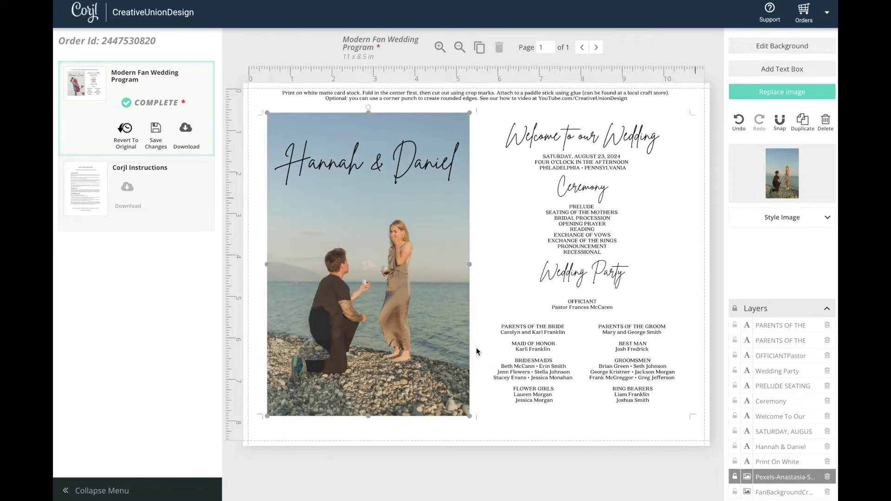
# Resize and align the beach photo to fill the program's left half
pyautogui.moveTo(470, 113); pyautogui.dragTo(481, 106)
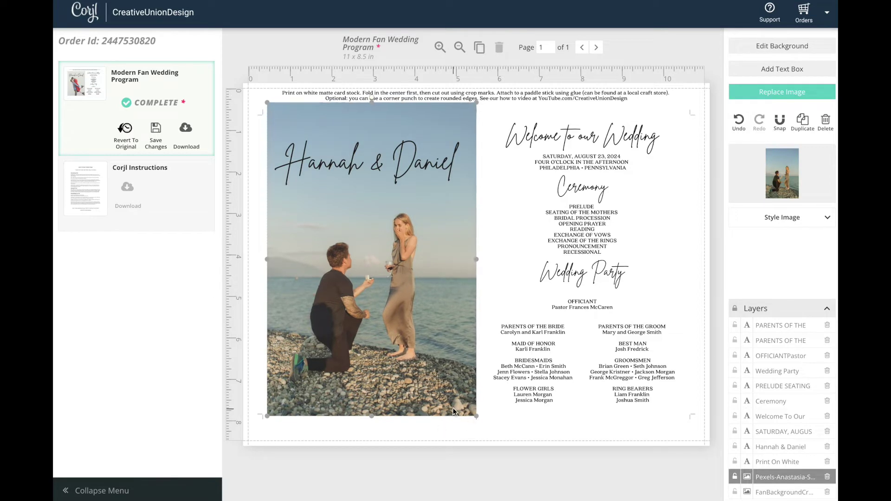
pyautogui.moveTo(452, 409); pyautogui.dragTo(478, 428)
pyautogui.moveTo(423, 329); pyautogui.dragTo(425, 328)
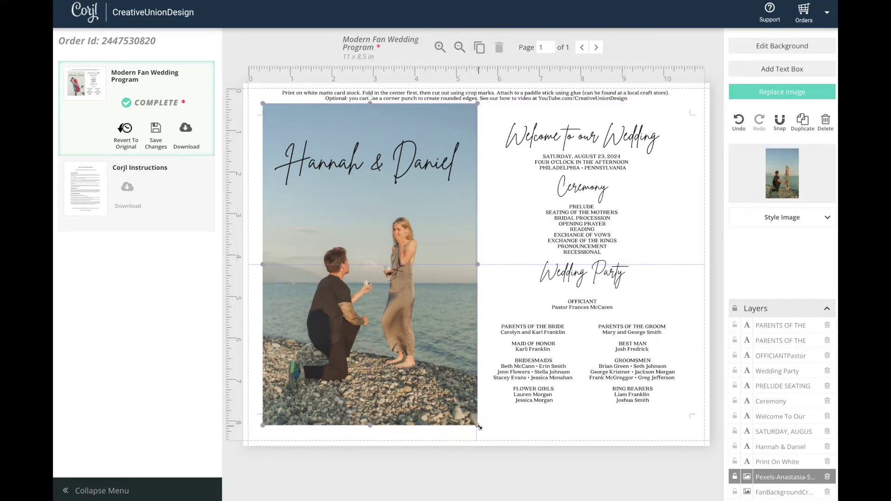
pyautogui.moveTo(478, 425); pyautogui.dragTo(476, 424)
# Change the couple's names text to 'Sophia & Daniel'
pyautogui.click(426, 167)
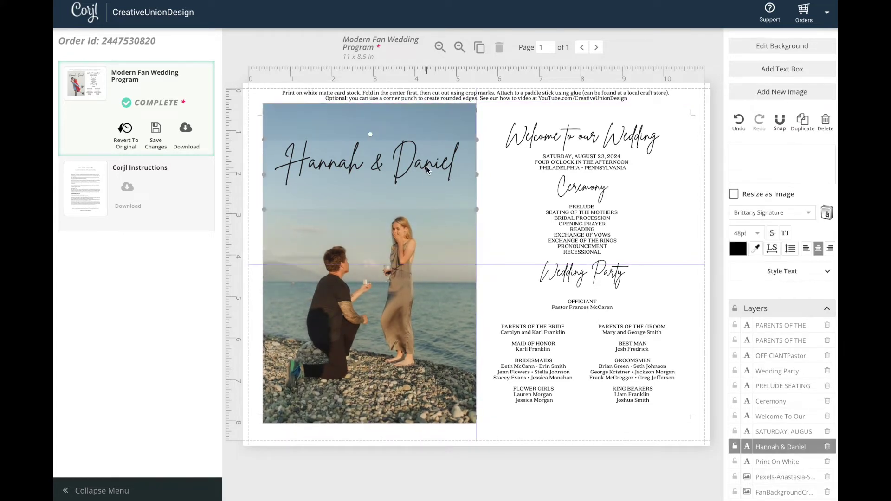
pyautogui.moveTo(802, 154); pyautogui.dragTo(728, 153)
pyautogui.write('Sophia')
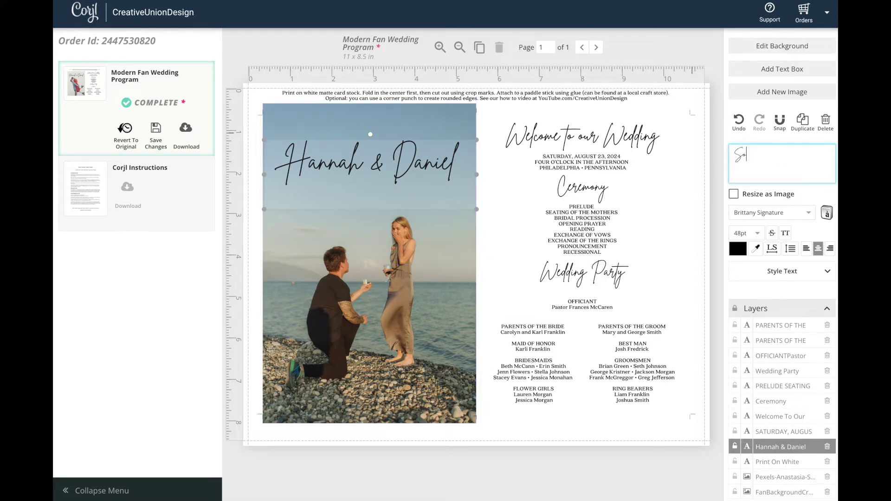
pyautogui.write(' & Daniel')
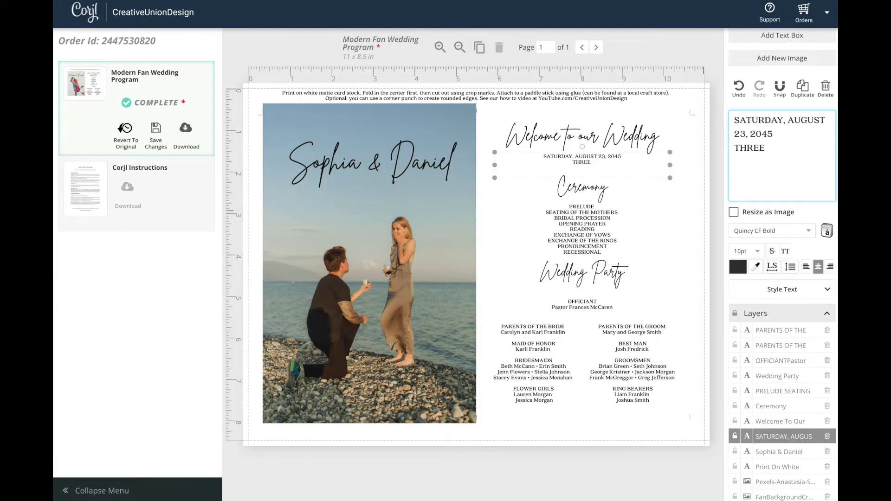
# Add 'THE AFTERNOON' and, on a new line, 'MORRIS GARDENS' to the date text
pyautogui.write('THE AFTERNOON')
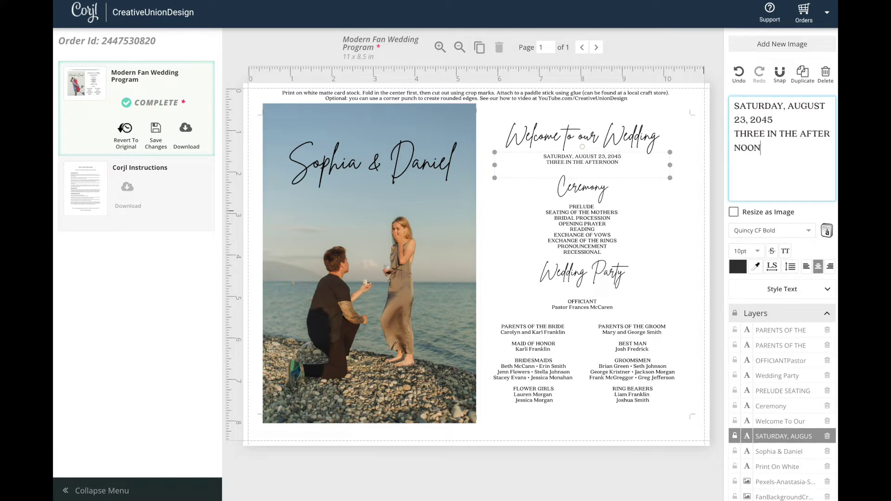
pyautogui.press('Return')
pyautogui.write('MO')
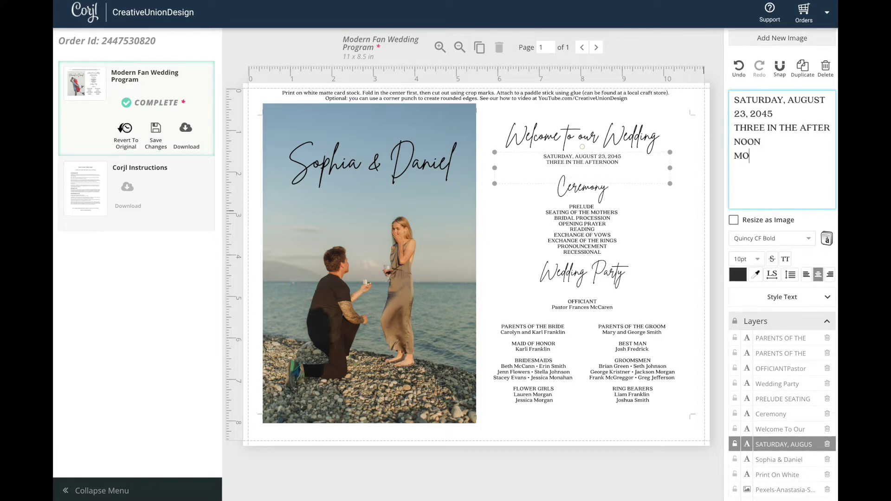
pyautogui.write('RRIS GARDENS')
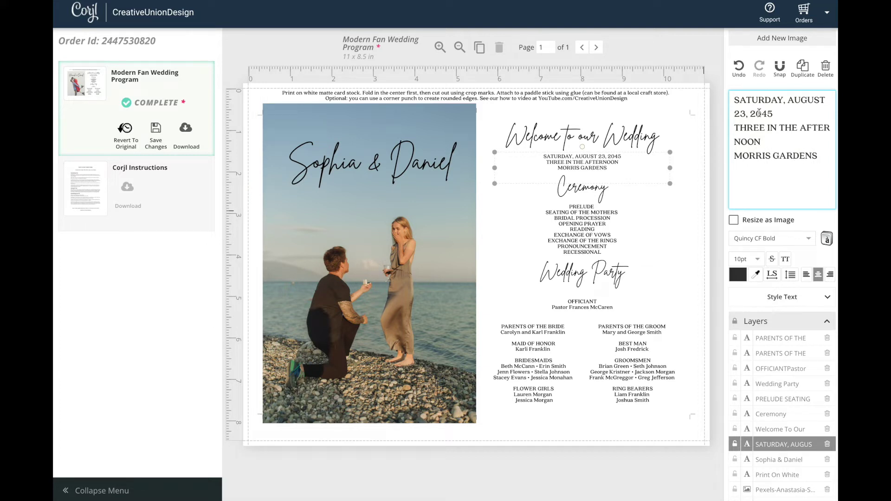
pyautogui.moveTo(822, 151); pyautogui.dragTo(725, 101)
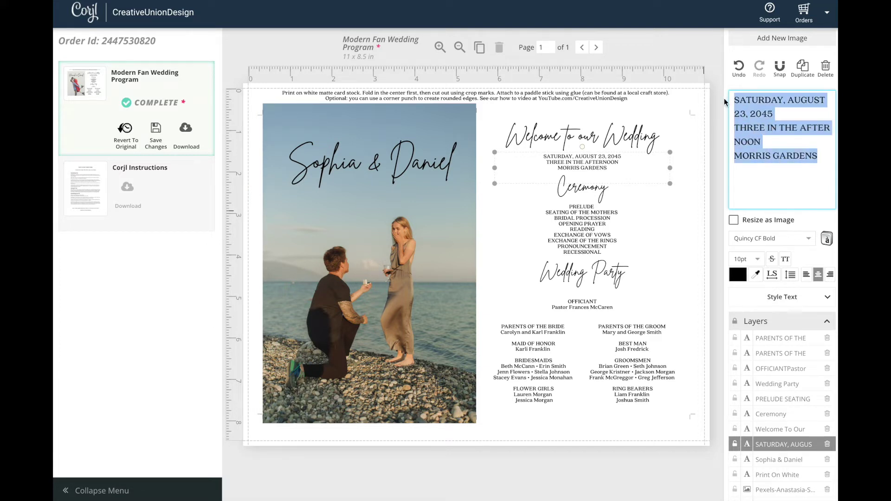
pyautogui.click(807, 241)
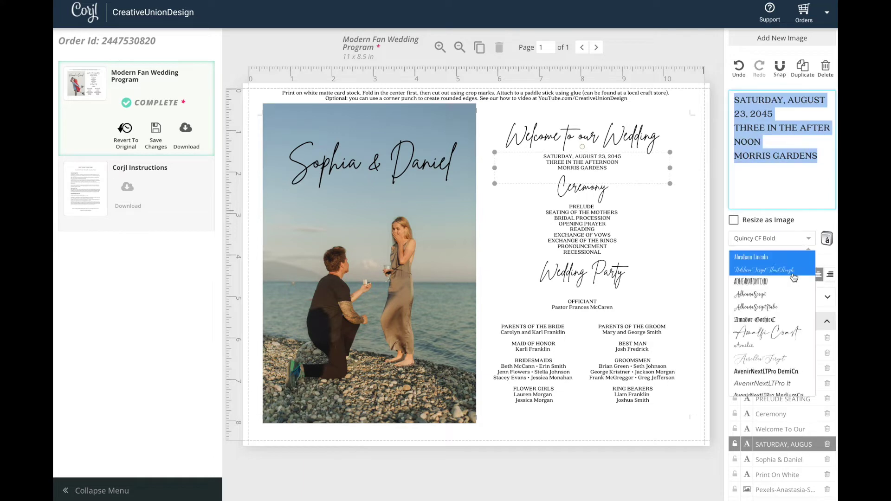
pyautogui.scroll(-5, 791, 290)
pyautogui.click(739, 123)
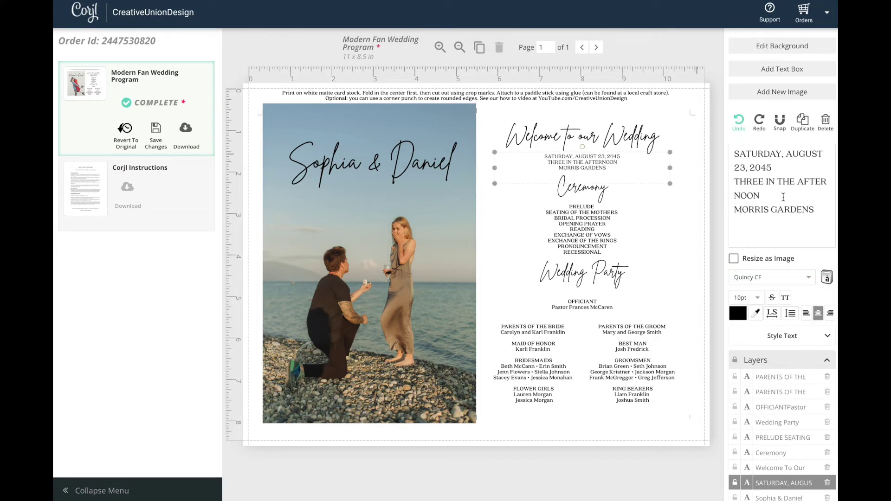
pyautogui.click(790, 316)
pyautogui.moveTo(772, 348)
pyautogui.mouseDown()
pyautogui.moveTo(785, 350)
pyautogui.moveTo(775, 349)
pyautogui.mouseUp()
pyautogui.click(806, 315)
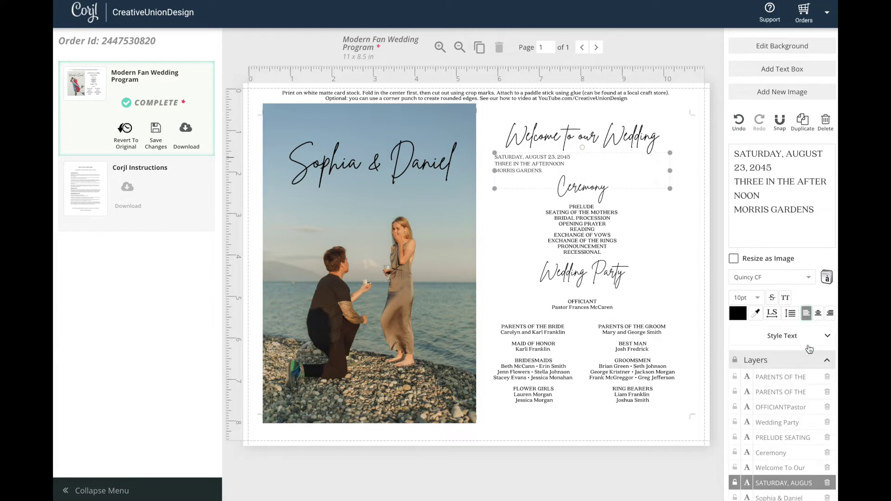
pyautogui.click(830, 313)
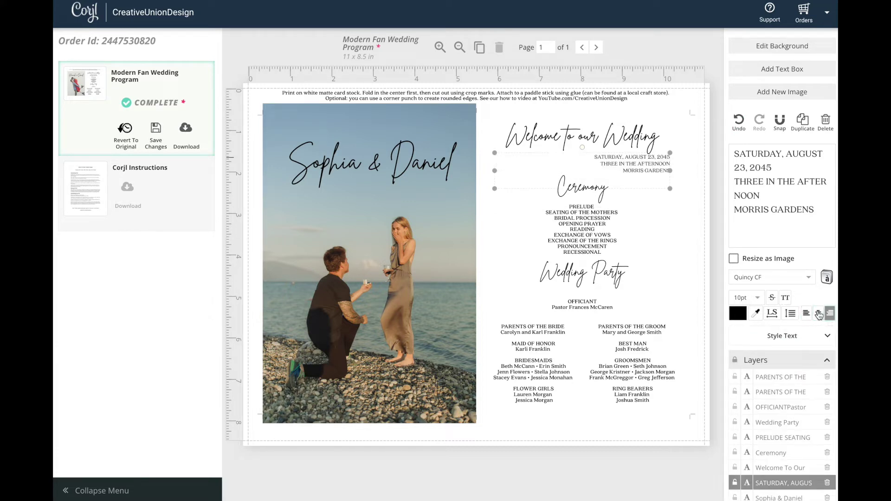
pyautogui.click(819, 314)
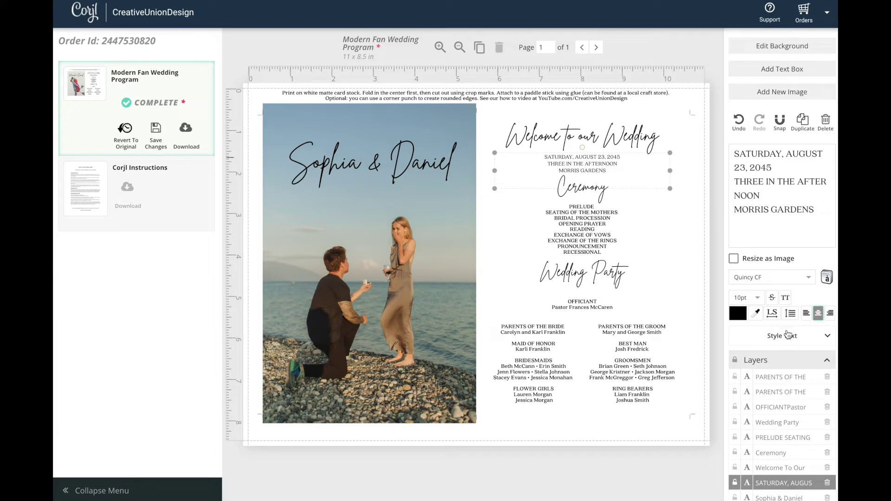
pyautogui.click(786, 299)
pyautogui.click(785, 299)
# Recolour the Sophia & Daniel names white (#ffffff) after trying dark red and red
pyautogui.click(772, 299)
pyautogui.click(773, 301)
pyautogui.click(644, 355)
pyautogui.click(427, 168)
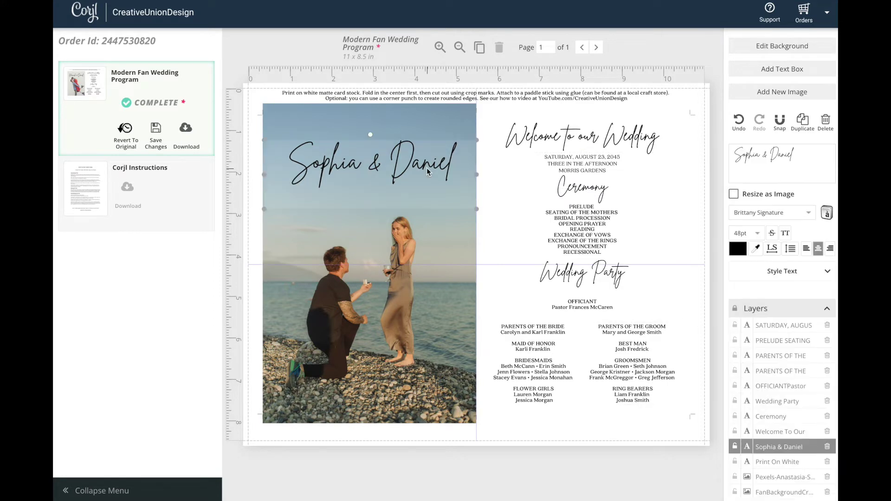
pyautogui.click(740, 254)
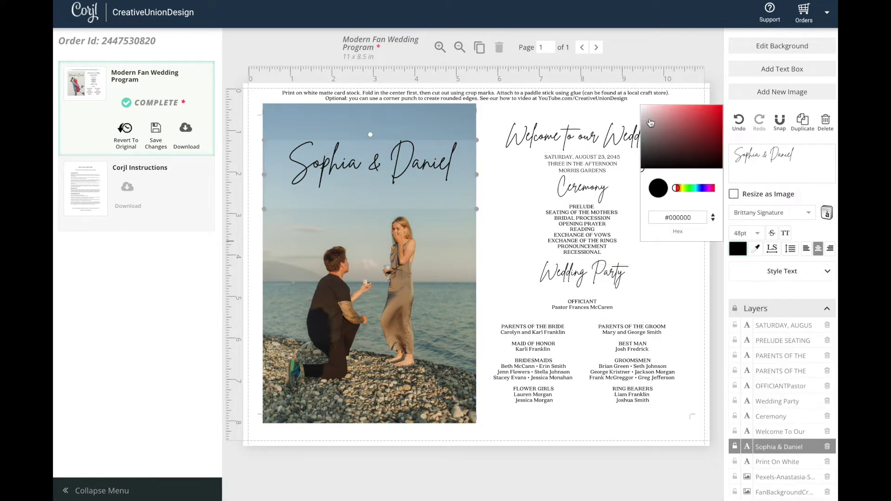
pyautogui.moveTo(658, 125); pyautogui.dragTo(712, 121)
pyautogui.click(681, 190)
pyautogui.moveTo(683, 191)
pyautogui.mouseDown()
pyautogui.moveTo(716, 194)
pyautogui.moveTo(674, 195)
pyautogui.mouseUp()
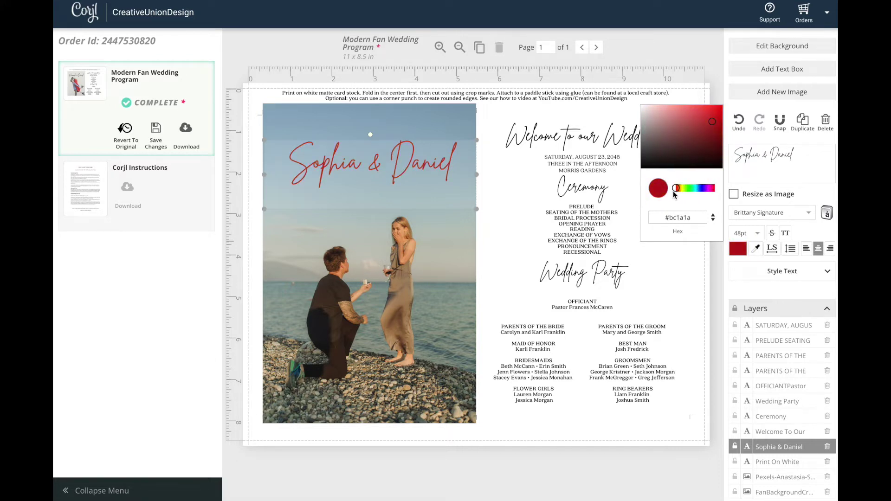
pyautogui.moveTo(654, 114); pyautogui.dragTo(635, 106)
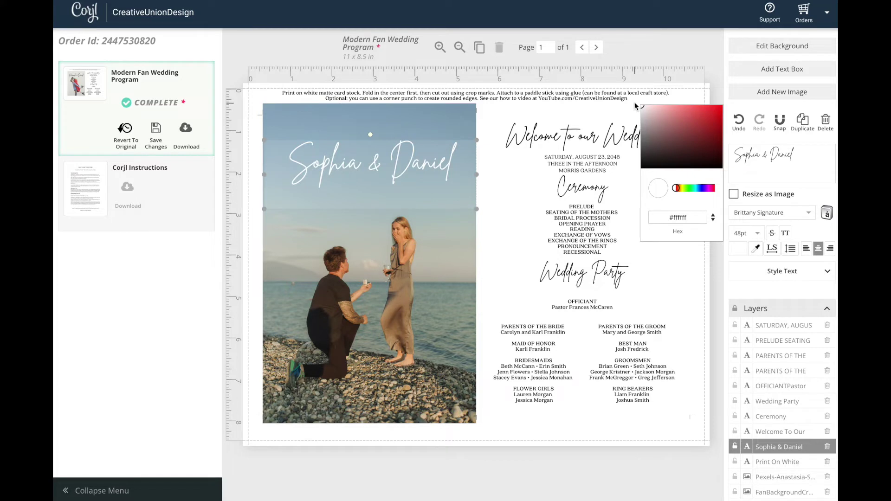
# Enlarge the combined names to 57pt with 1.1 line height and reposition them
pyautogui.click(720, 268)
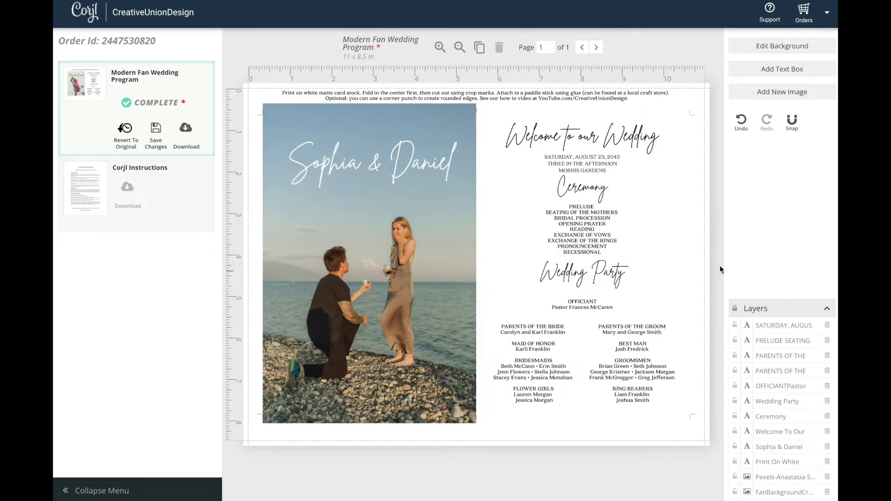
pyautogui.click(413, 171)
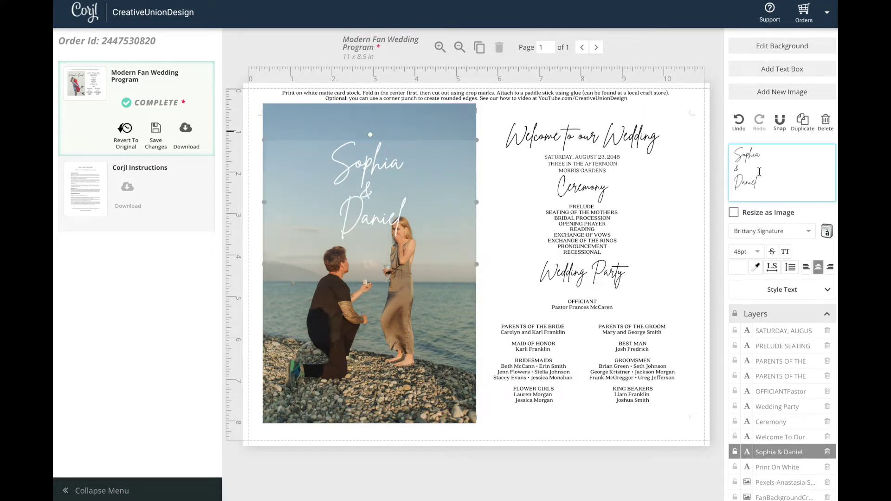
pyautogui.moveTo(391, 201); pyautogui.dragTo(390, 186)
pyautogui.moveTo(477, 186); pyautogui.dragTo(402, 181)
pyautogui.moveTo(401, 249); pyautogui.dragTo(426, 271)
pyautogui.moveTo(385, 190)
pyautogui.mouseDown()
pyautogui.moveTo(413, 177)
pyautogui.moveTo(374, 192)
pyautogui.mouseUp()
pyautogui.click(791, 270)
pyautogui.moveTo(771, 301); pyautogui.dragTo(782, 287)
pyautogui.click(735, 183)
pyautogui.press('BackSpace')
pyautogui.click(447, 211)
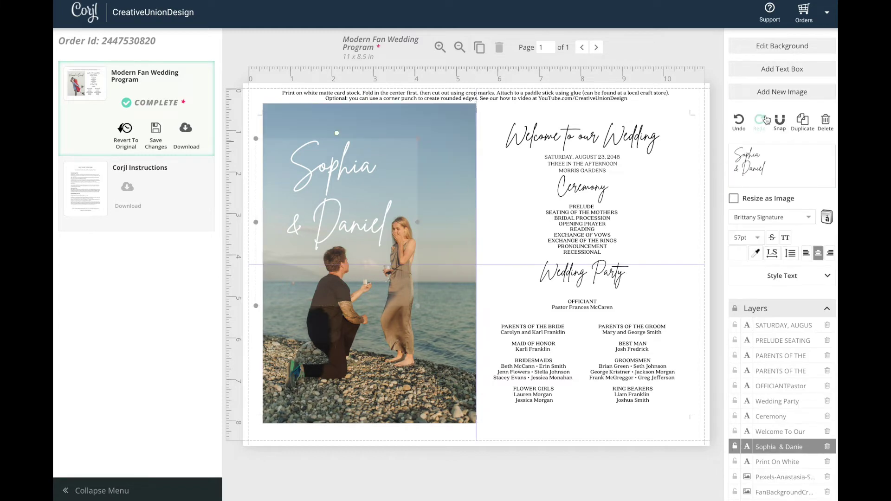
# Add a 'Daniel' text box and a duplicated '&' text beneath it
pyautogui.click(782, 72)
pyautogui.click(767, 159)
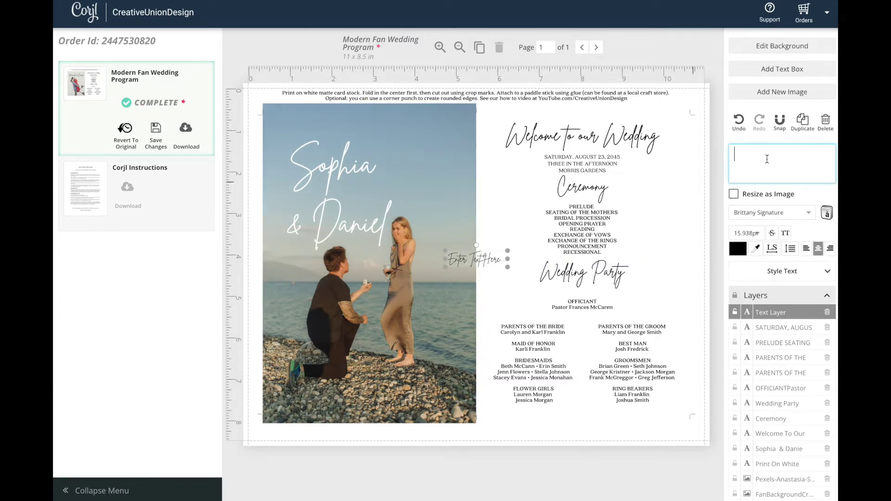
pyautogui.write('Daniel')
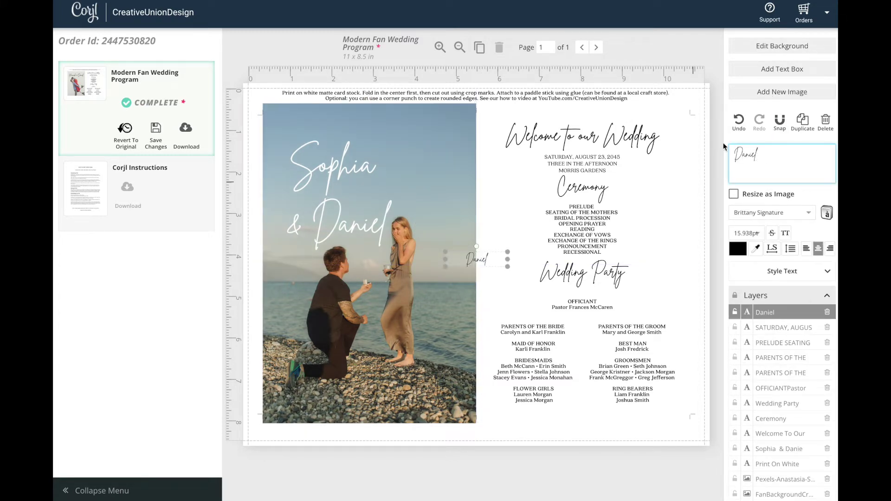
pyautogui.moveTo(483, 254); pyautogui.dragTo(444, 188)
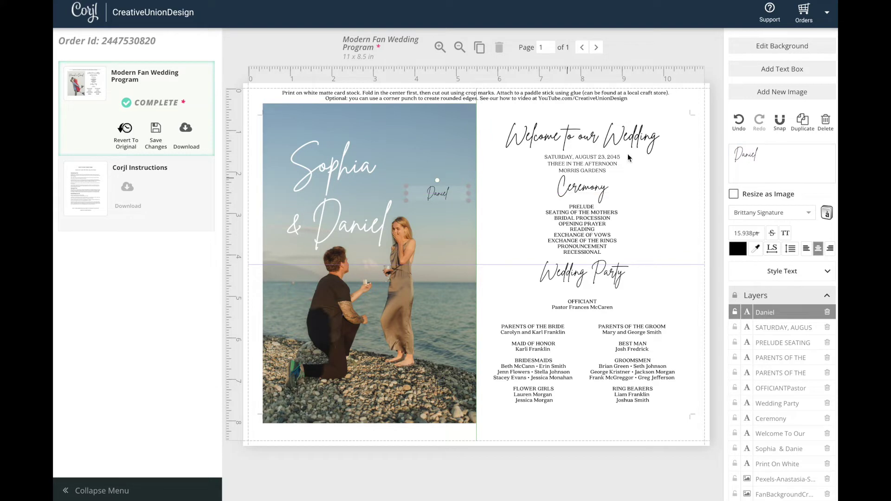
pyautogui.click(804, 125)
pyautogui.doubleClick(761, 158)
pyautogui.write('&')
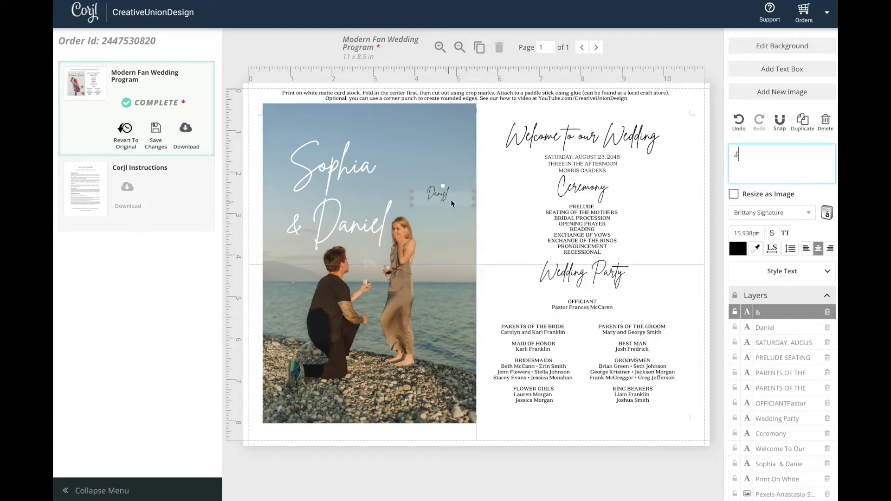
pyautogui.moveTo(450, 200); pyautogui.dragTo(452, 220)
# Delete the original combined names and create a 'Sophia' text from a Daniel copy
pyautogui.click(351, 193)
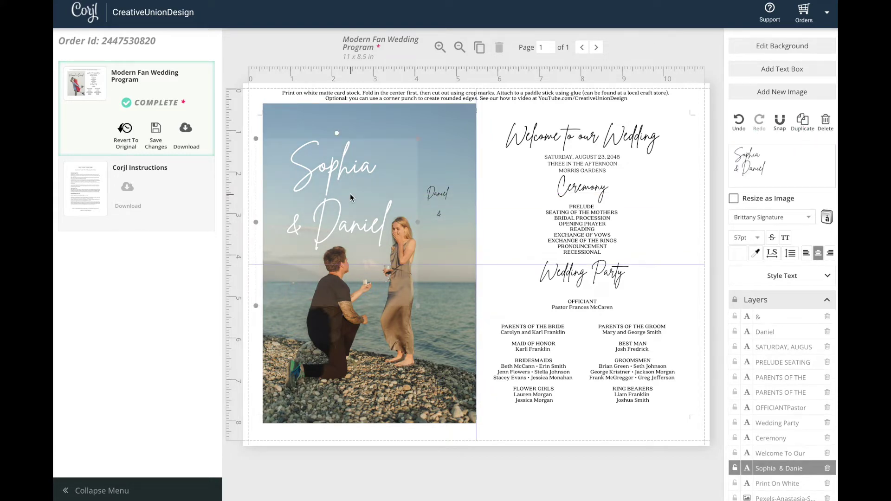
pyautogui.click(825, 122)
pyautogui.moveTo(438, 192); pyautogui.dragTo(344, 141)
pyautogui.moveTo(427, 200); pyautogui.dragTo(353, 147)
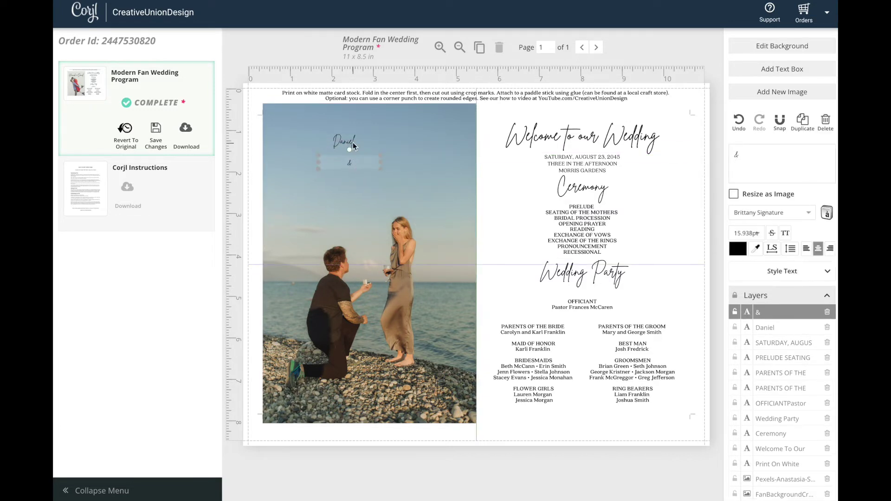
pyautogui.click(353, 147)
pyautogui.click(802, 121)
pyautogui.doubleClick(746, 155)
pyautogui.write('Sophia')
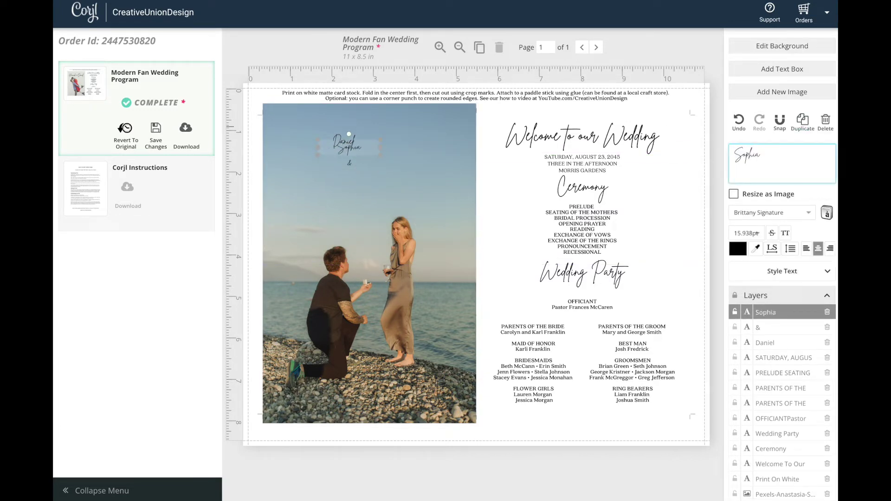
# Stack Sophia, & and Daniel in order and enlarge them together
pyautogui.moveTo(362, 149); pyautogui.dragTo(339, 158)
pyautogui.moveTo(349, 139); pyautogui.dragTo(420, 107)
pyautogui.click(350, 163)
pyautogui.keyDown('shift'); pyautogui.click(332, 187); pyautogui.keyUp('shift')
pyautogui.keyDown('shift'); pyautogui.click(333, 157); pyautogui.keyUp('shift')
pyautogui.moveTo(377, 174); pyautogui.dragTo(364, 196)
pyautogui.moveTo(410, 218); pyautogui.dragTo(444, 245)
pyautogui.moveTo(386, 213); pyautogui.dragTo(368, 202)
# Make the name texts white and enlarge Sophia and Daniel from 39pt to 49pt
pyautogui.click(735, 207)
pyautogui.moveTo(651, 70); pyautogui.dragTo(636, 57)
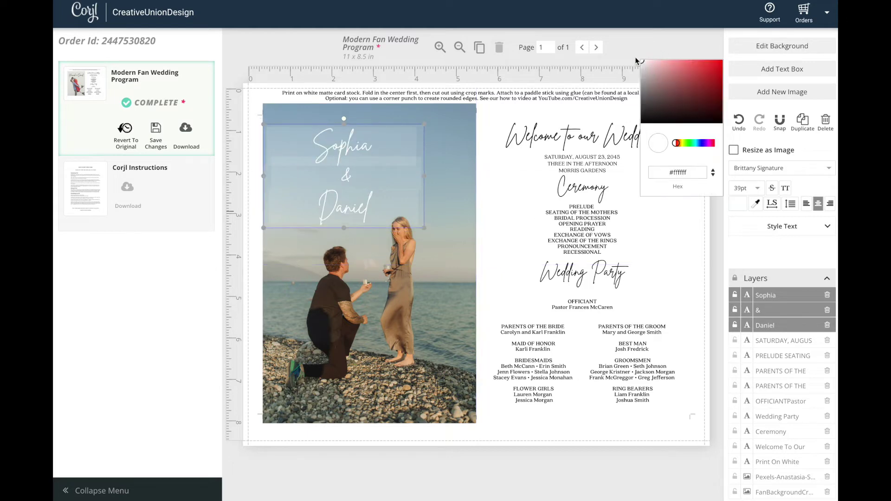
pyautogui.click(464, 171)
pyautogui.click(363, 210)
pyautogui.moveTo(363, 210); pyautogui.dragTo(361, 197)
pyautogui.click(354, 144)
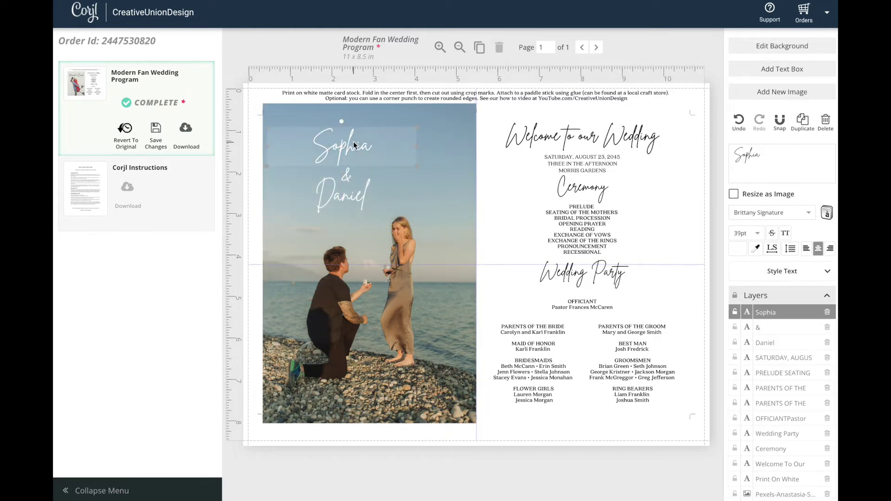
pyautogui.keyDown('shift'); pyautogui.click(358, 195); pyautogui.keyUp('shift')
pyautogui.moveTo(422, 215); pyautogui.dragTo(449, 240)
pyautogui.moveTo(369, 213); pyautogui.dragTo(343, 204)
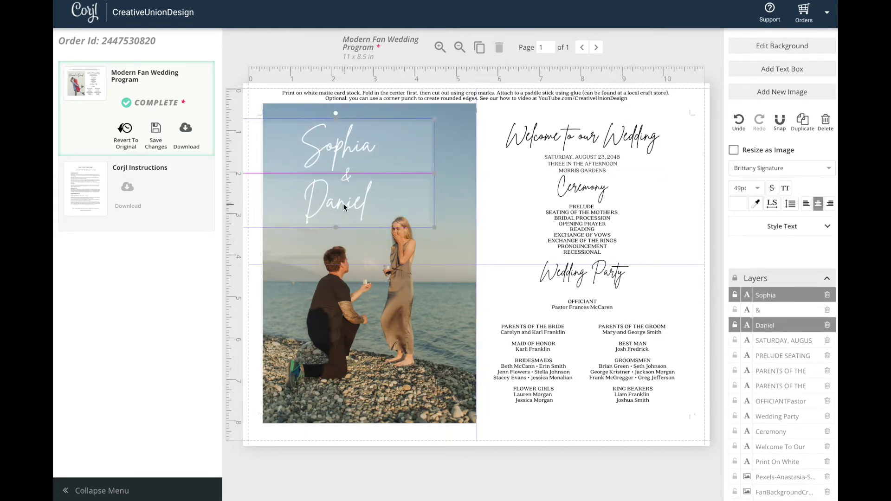
# Resize the three-line names group and centre it near the top of the photo
pyautogui.click(816, 313)
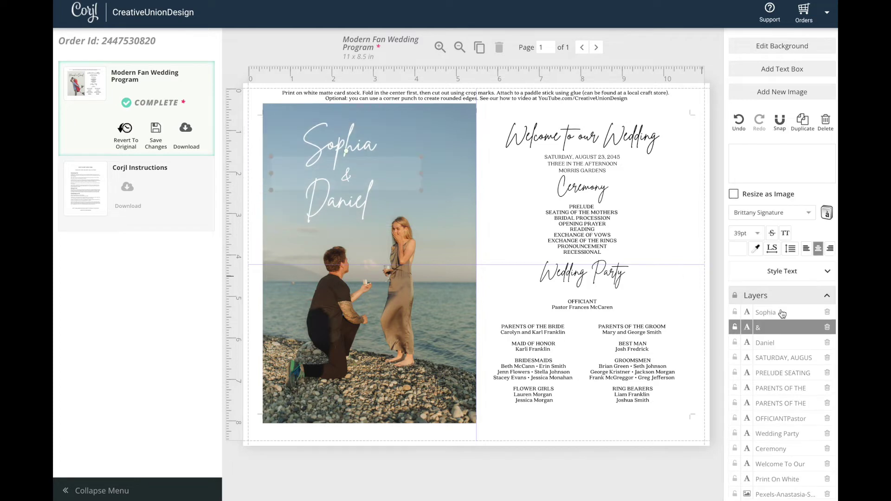
pyautogui.keyDown('shift'); pyautogui.click(767, 344); pyautogui.keyUp('shift')
pyautogui.moveTo(439, 226); pyautogui.dragTo(474, 244)
pyautogui.moveTo(377, 194); pyautogui.dragTo(384, 194)
pyautogui.moveTo(478, 243); pyautogui.dragTo(450, 228)
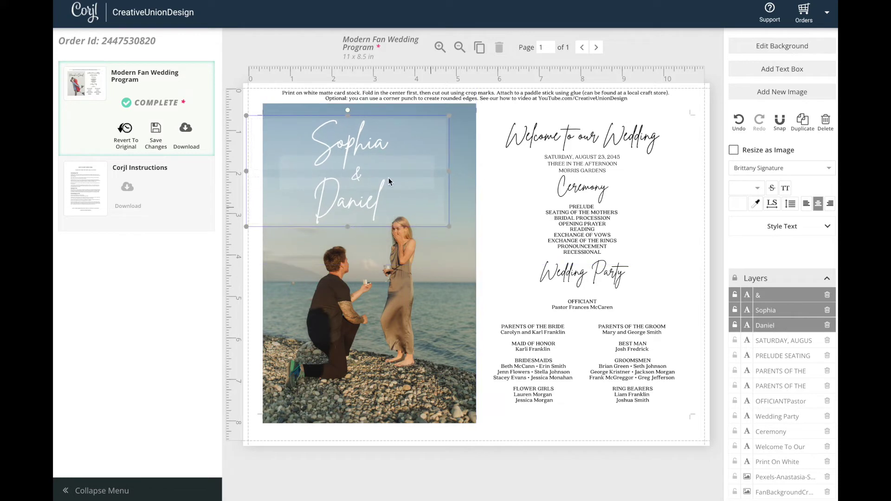
pyautogui.moveTo(340, 142); pyautogui.dragTo(362, 149)
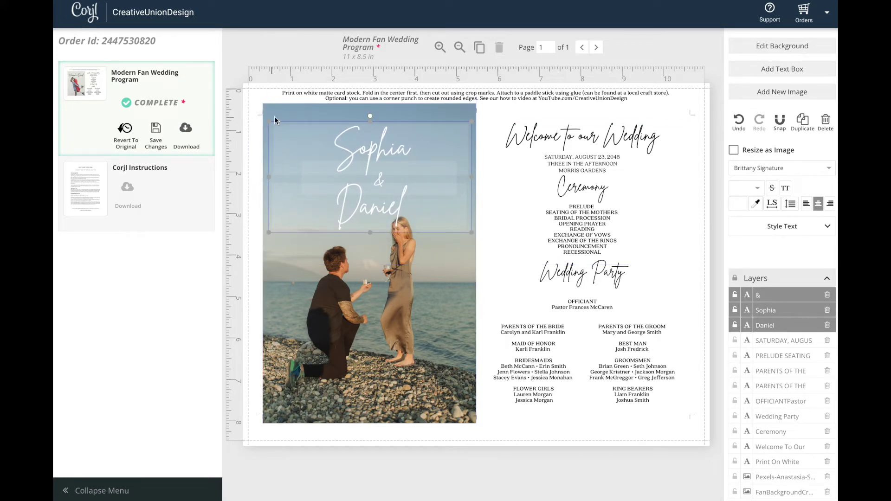
pyautogui.moveTo(472, 233); pyautogui.dragTo(462, 221)
pyautogui.moveTo(362, 159); pyautogui.dragTo(368, 161)
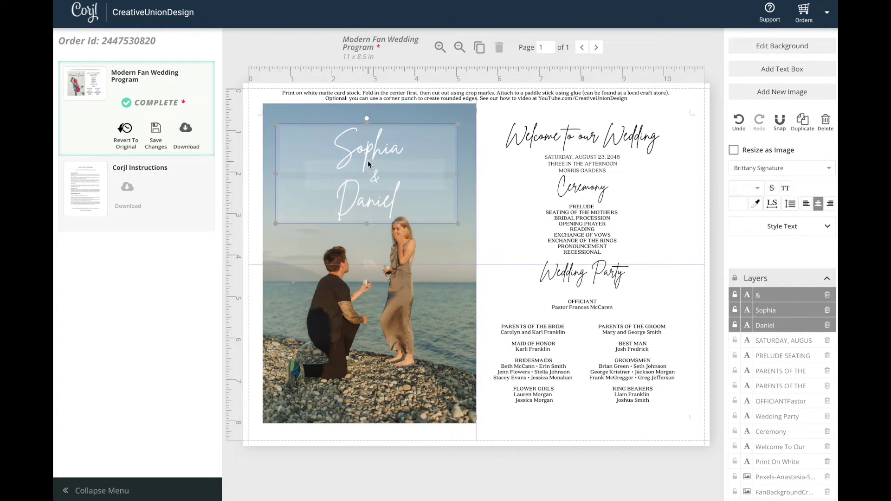
pyautogui.click(720, 294)
# Try a different hue on the Welcome to our Wedding heading, then deselect it
pyautogui.click(642, 138)
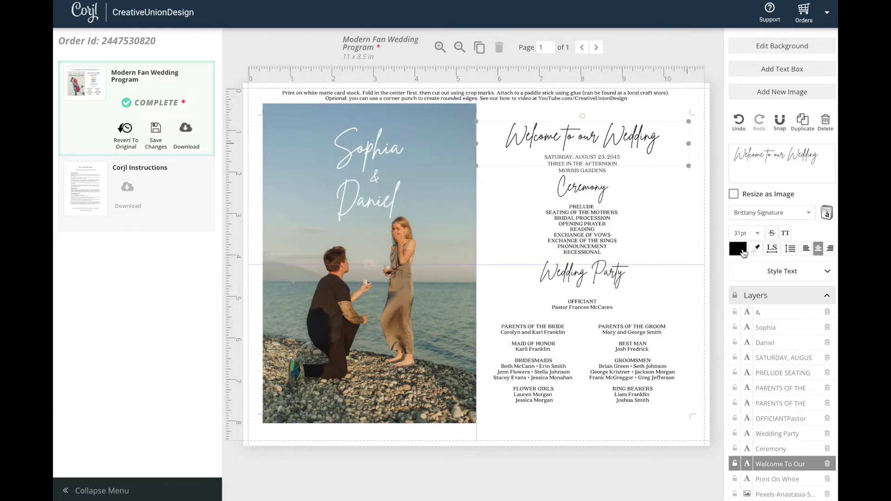
pyautogui.click(743, 252)
pyautogui.click(691, 189)
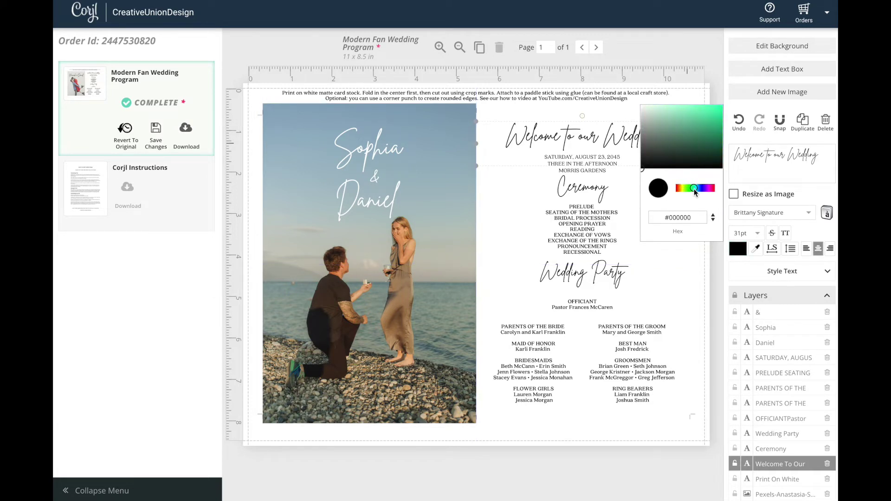
pyautogui.click(714, 272)
# Multi-select the Welcome heading and right-half text blocks, including officiant and groom's parents
pyautogui.click(600, 171)
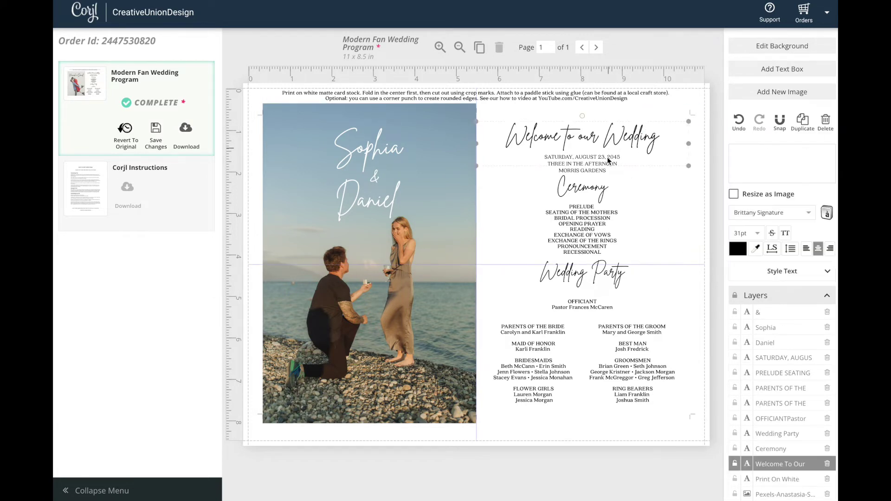
pyautogui.keyDown('shift'); pyautogui.click(600, 171); pyautogui.keyUp('shift')
pyautogui.keyDown('shift'); pyautogui.click(599, 201); pyautogui.keyUp('shift')
pyautogui.keyDown('shift'); pyautogui.click(596, 232); pyautogui.keyUp('shift')
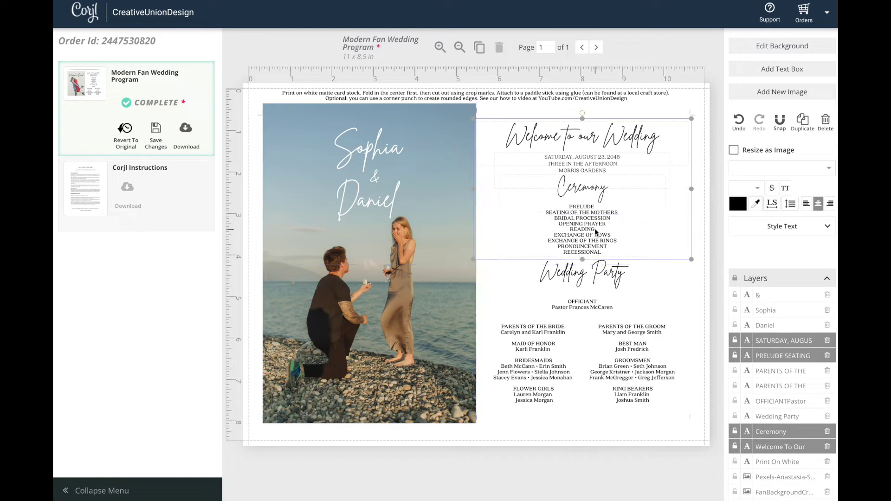
pyautogui.keyDown('shift'); pyautogui.click(574, 280); pyautogui.keyUp('shift')
pyautogui.keyDown('shift'); pyautogui.click(575, 307); pyautogui.keyUp('shift')
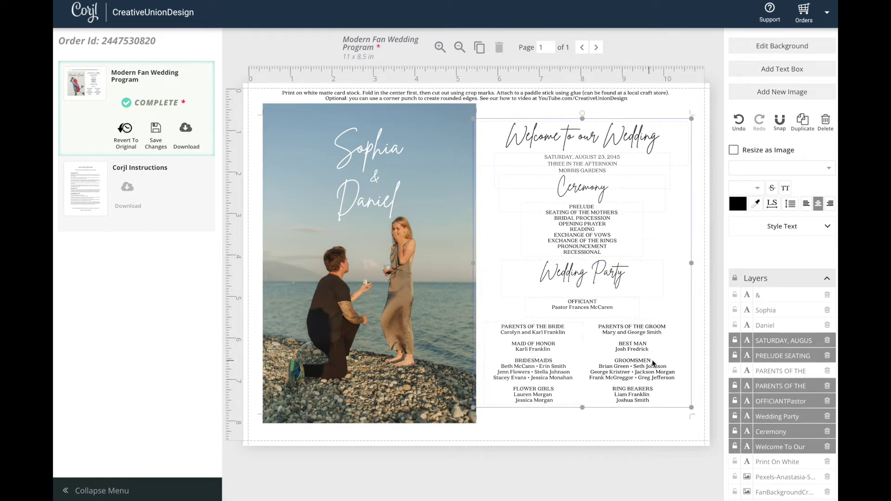
pyautogui.keyDown('shift'); pyautogui.click(653, 363); pyautogui.keyUp('shift')
# Apply navy #274479 to all the selected program text
pyautogui.click(737, 203)
pyautogui.click(682, 143)
pyautogui.moveTo(684, 144); pyautogui.dragTo(699, 143)
pyautogui.moveTo(692, 111); pyautogui.dragTo(696, 93)
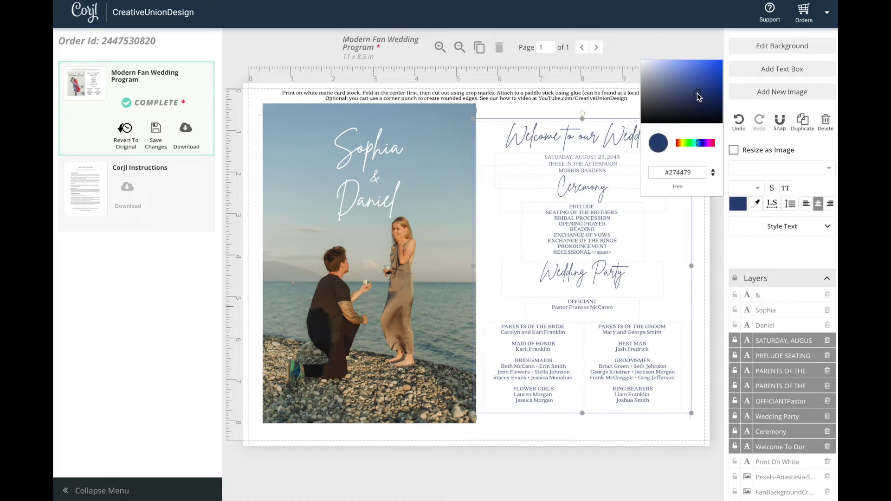
pyautogui.click(712, 240)
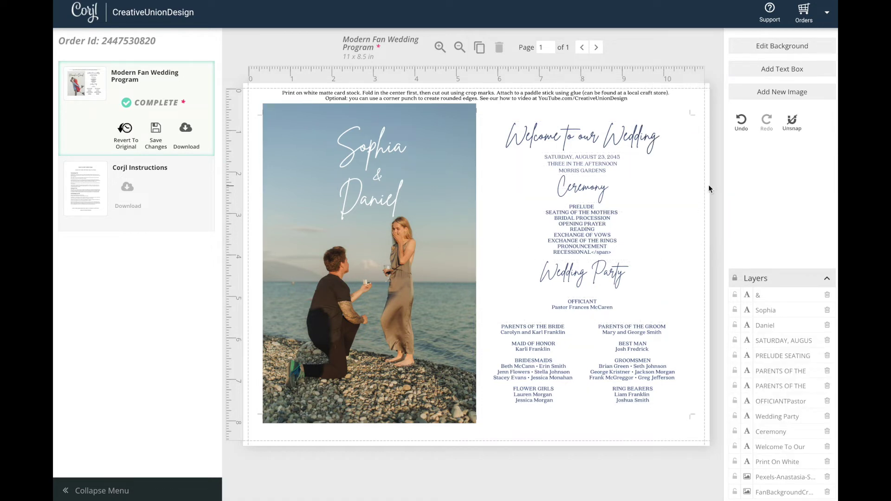
pyautogui.click(186, 130)
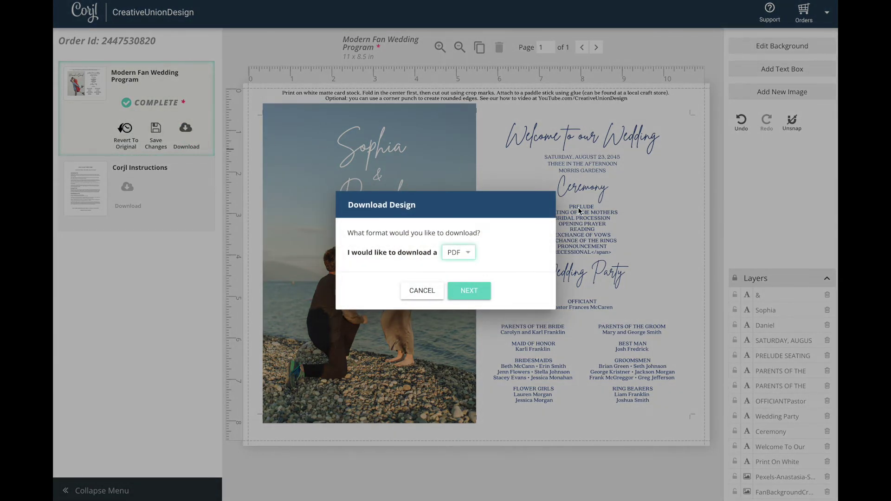
# Keep PDF as the download format and continue to its print options
pyautogui.click(467, 253)
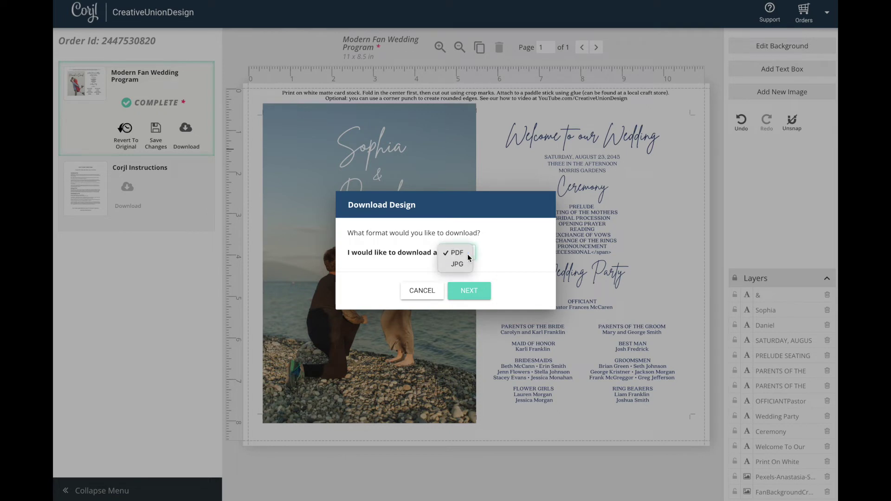
pyautogui.click(467, 255)
pyautogui.click(477, 292)
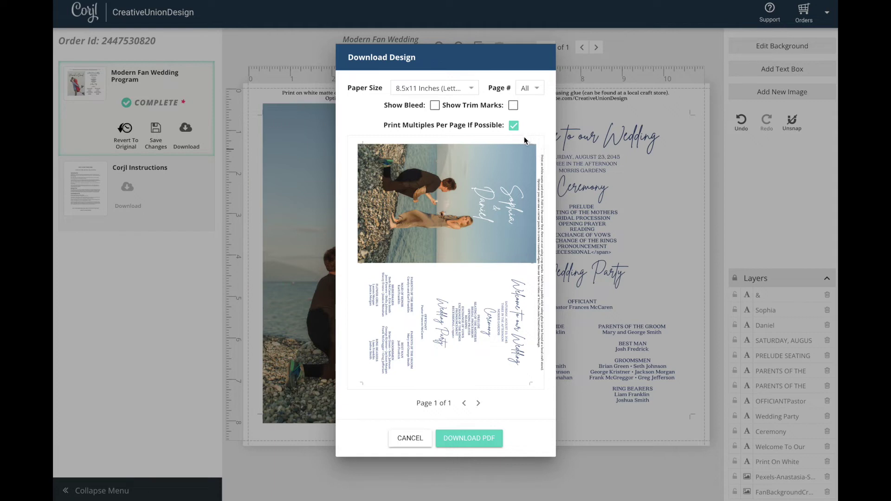
# Download the program as an 8.5x11 Letter PDF with trim marks off
pyautogui.click(513, 106)
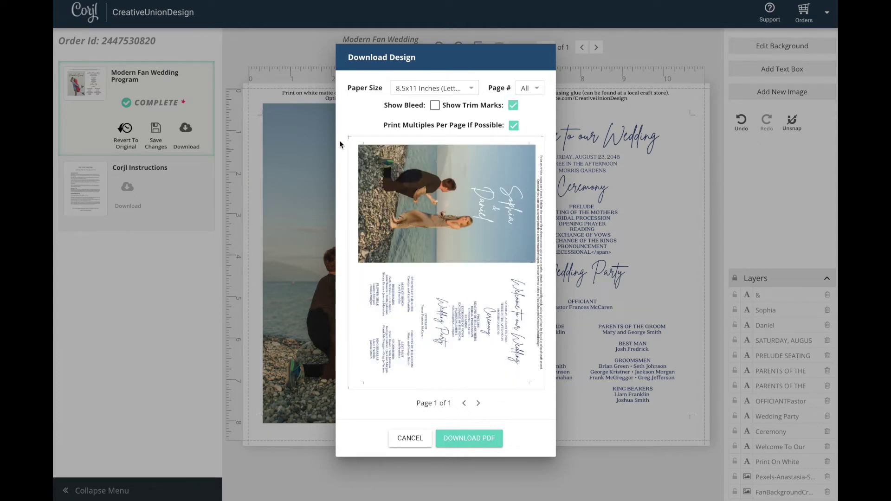
pyautogui.click(513, 106)
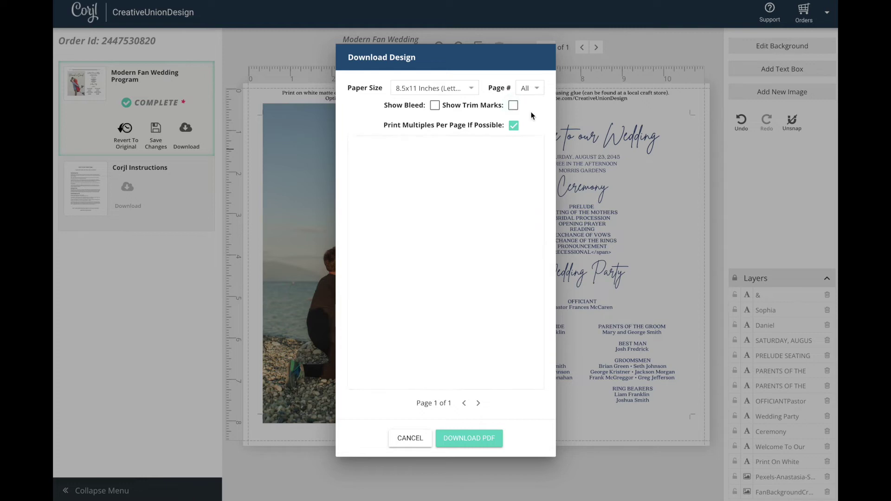
pyautogui.click(469, 89)
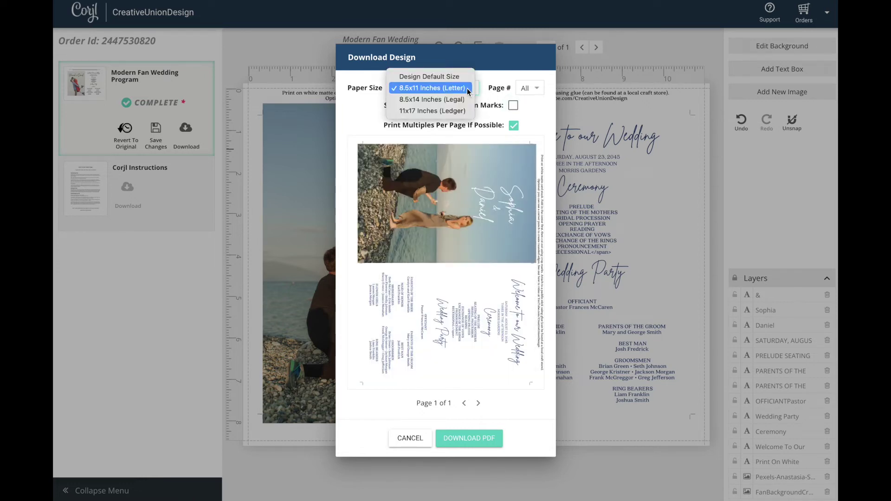
pyautogui.click(539, 126)
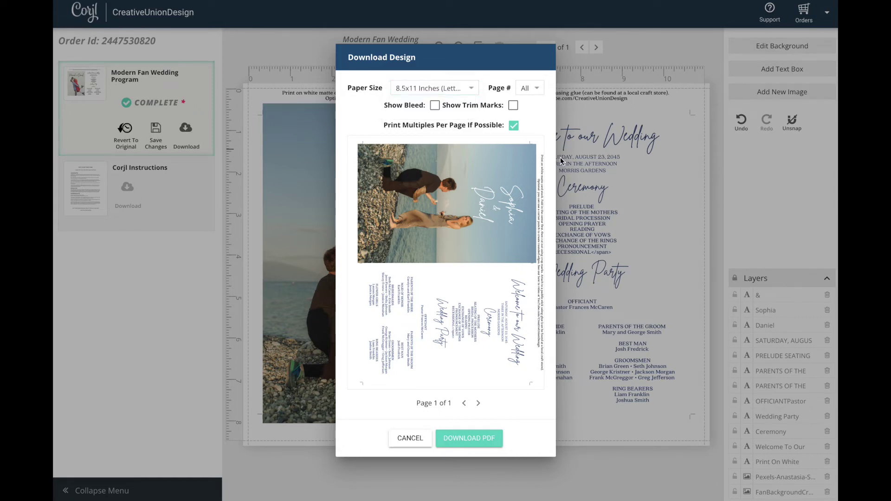
pyautogui.click(471, 439)
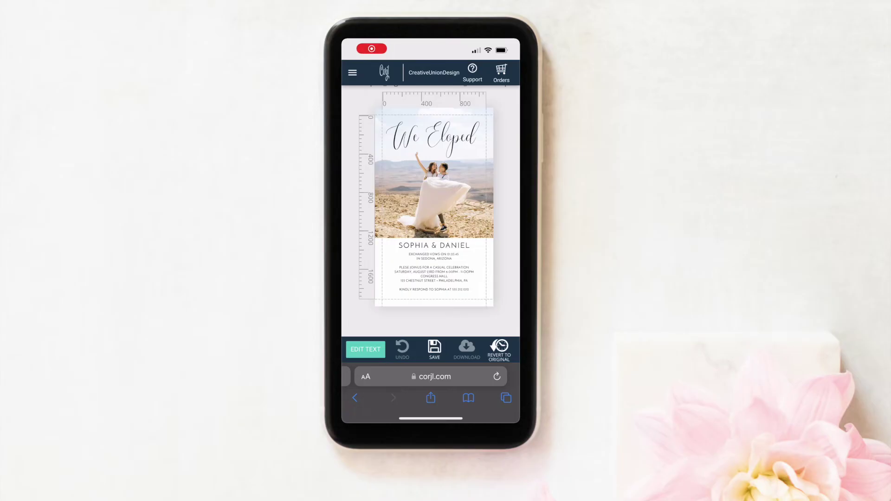
# Drag the We Eloped heading down to sit just above Sophia & Daniel
pyautogui.click(432, 136)
pyautogui.moveTo(434, 137); pyautogui.dragTo(437, 225)
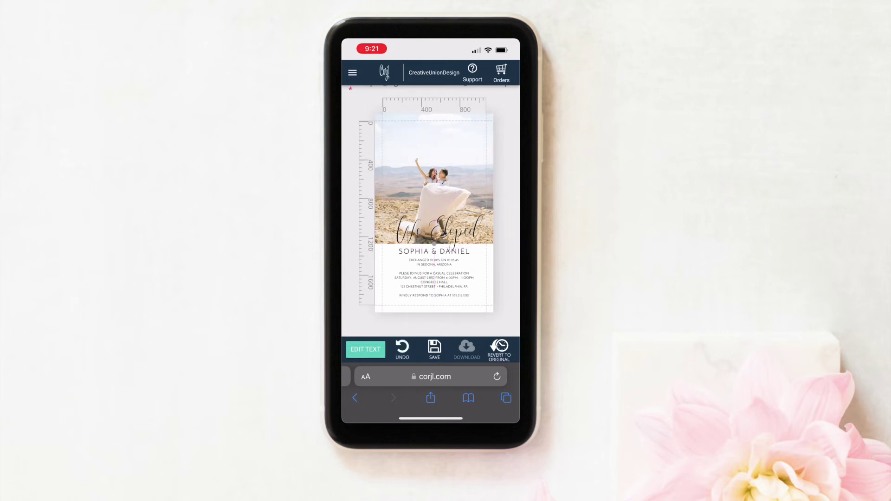
# Swap the card's desert photo for the couple's garden photo from the photo library
pyautogui.doubleClick(434, 179)
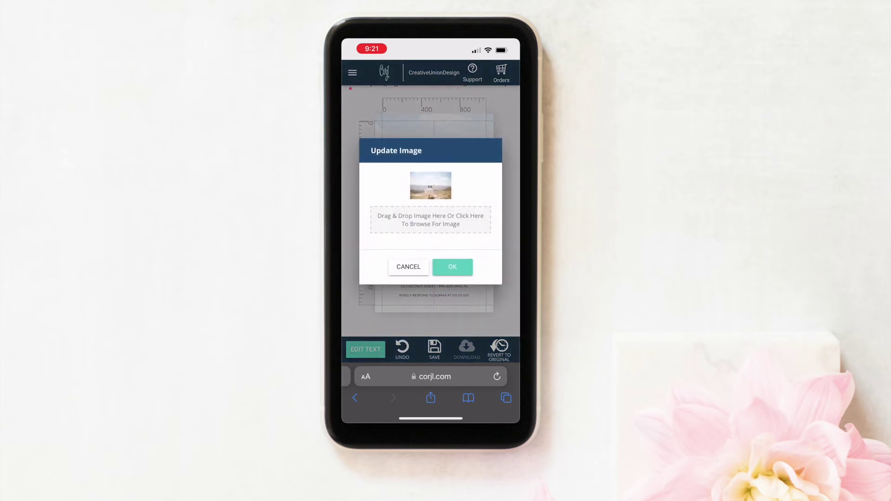
pyautogui.click(431, 220)
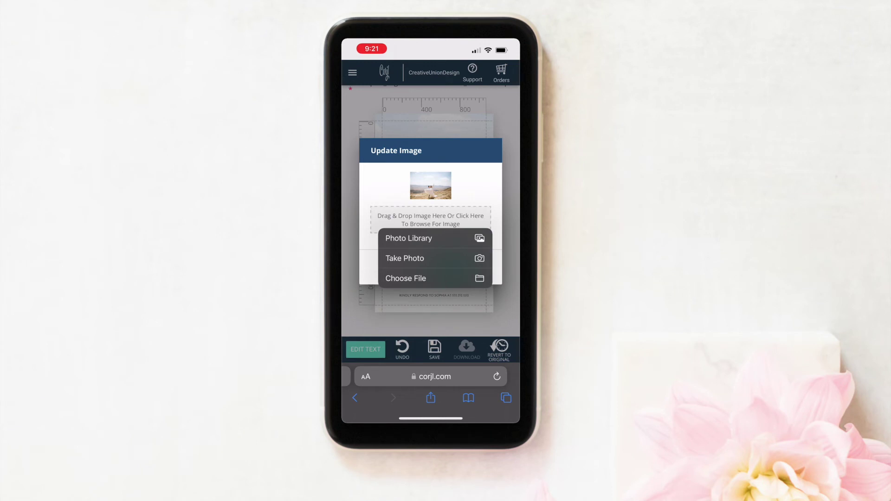
pyautogui.click(409, 239)
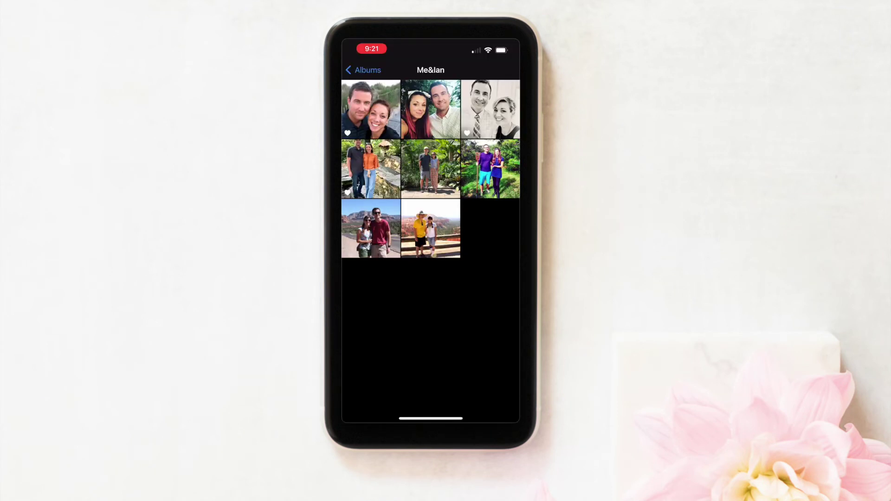
pyautogui.click(431, 169)
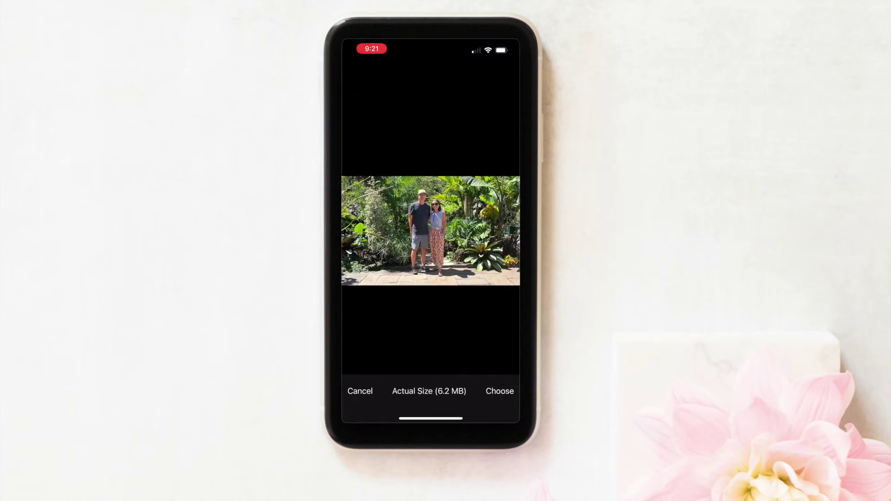
pyautogui.click(499, 391)
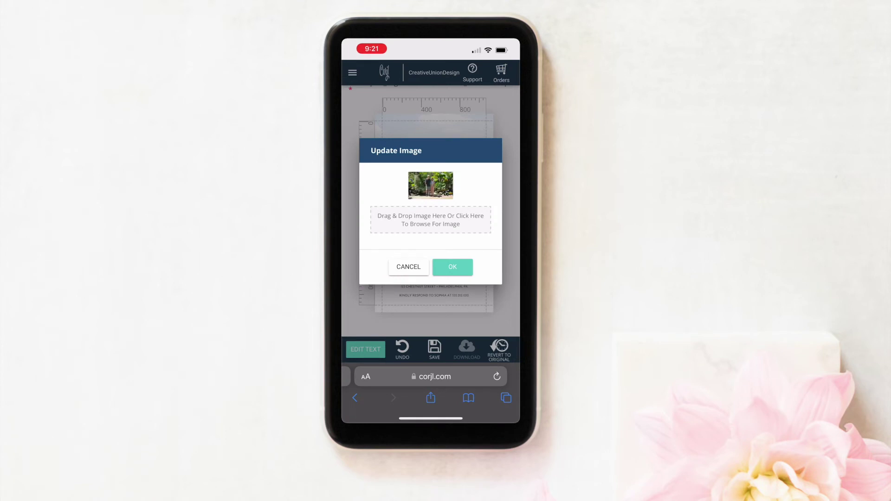
pyautogui.click(452, 267)
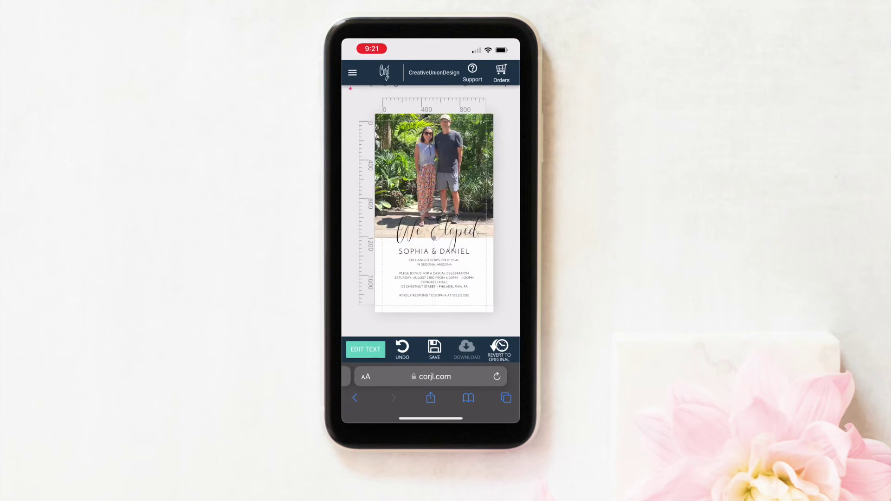
pyautogui.moveTo(446, 181); pyautogui.dragTo(374, 220)
# Scale and centre the garden photo across the card's full top edge above the heading
pyautogui.moveTo(475, 136); pyautogui.dragTo(414, 173)
pyautogui.moveTo(394, 225); pyautogui.dragTo(460, 177)
pyautogui.moveTo(478, 125); pyautogui.dragTo(440, 149)
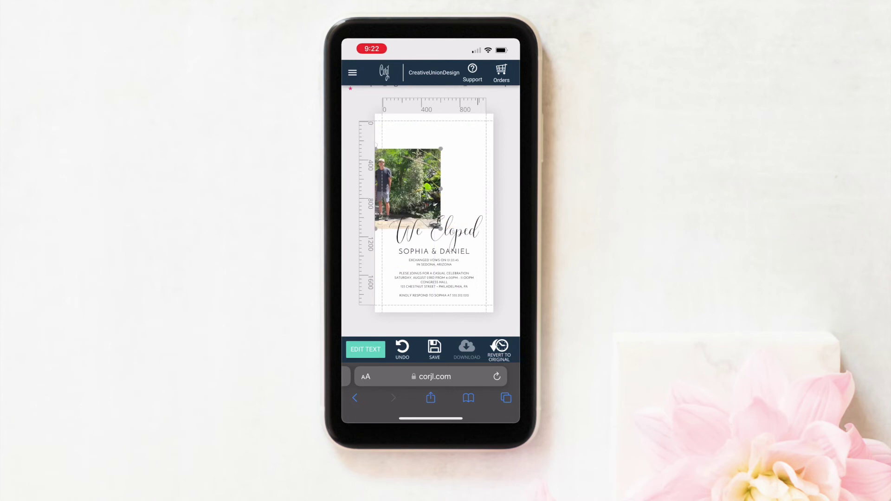
pyautogui.moveTo(409, 191); pyautogui.dragTo(467, 162)
pyautogui.moveTo(500, 120); pyautogui.dragTo(513, 112)
pyautogui.moveTo(440, 163); pyautogui.dragTo(416, 170)
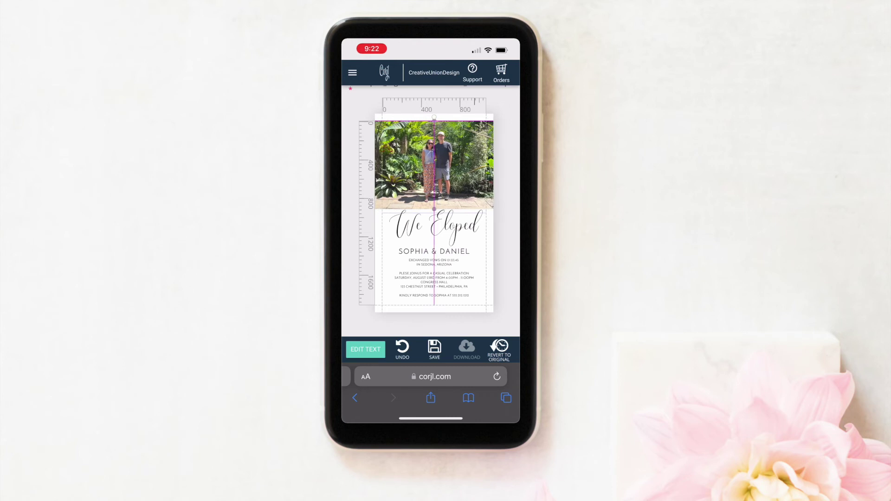
pyautogui.moveTo(434, 165); pyautogui.dragTo(434, 161)
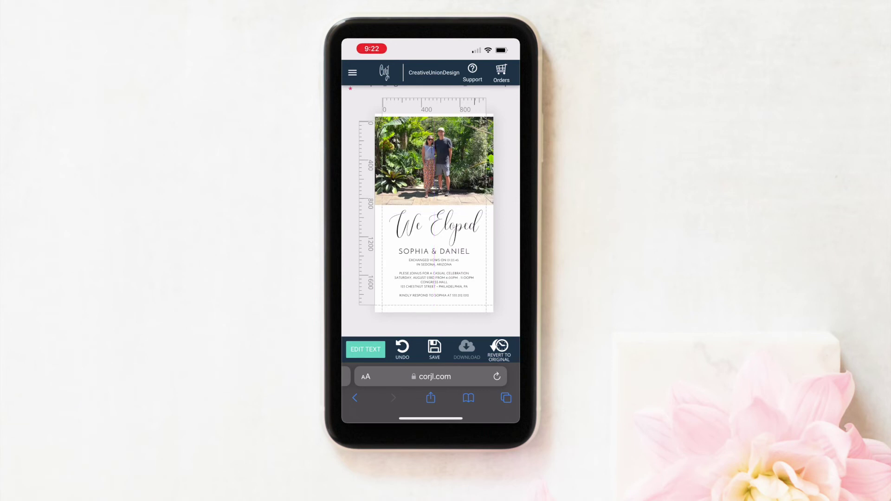
# Replace the old names on the We Eloped card's third text line with the new couple's names
pyautogui.click(365, 350)
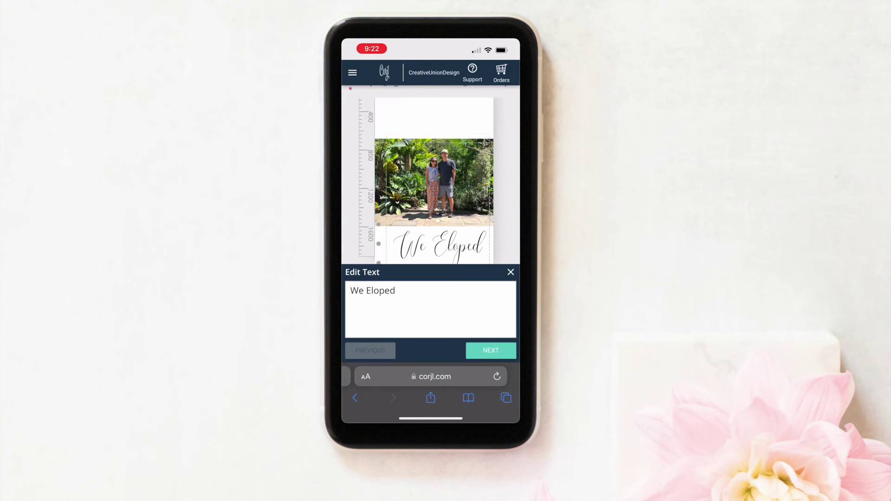
pyautogui.click(491, 350)
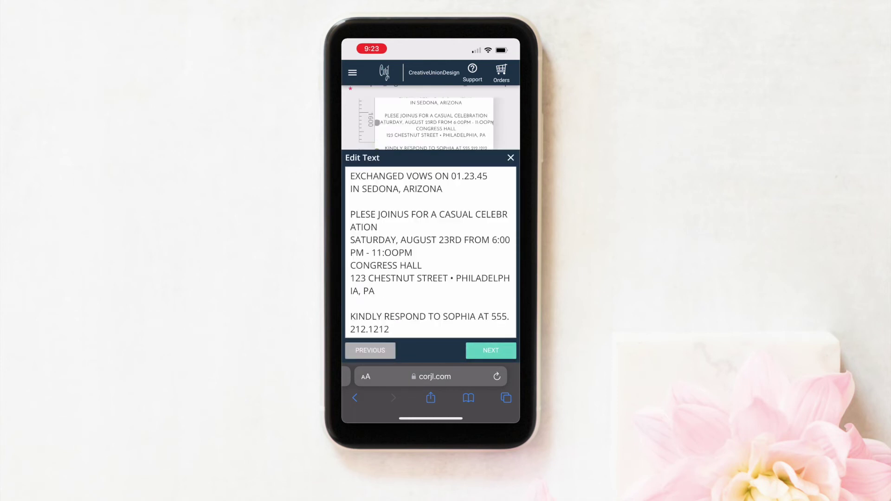
pyautogui.click(490, 351)
pyautogui.click(431, 309)
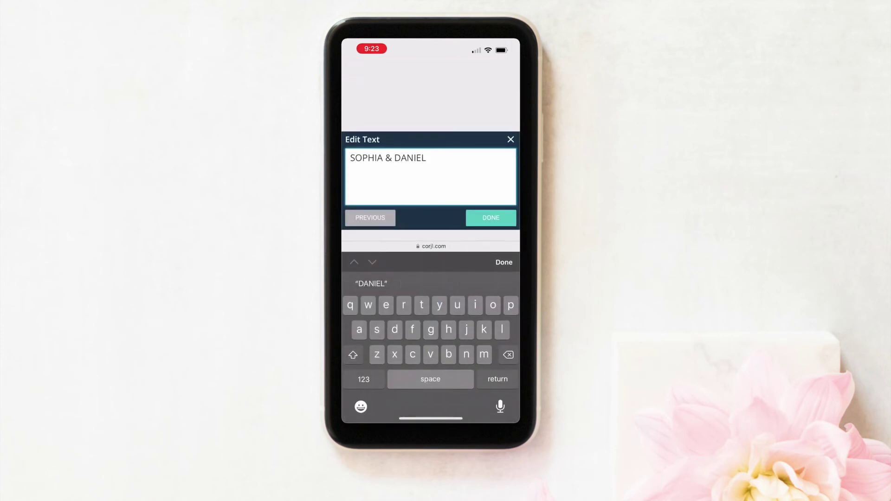
pyautogui.press('BackSpace')
pyautogui.press('BackSpace')
pyautogui.press('BackSpace')
pyautogui.press('BackSpace')
pyautogui.press('BackSpace')
pyautogui.press('BackSpace')
pyautogui.press('BackSpace')
pyautogui.press('BackSpace')
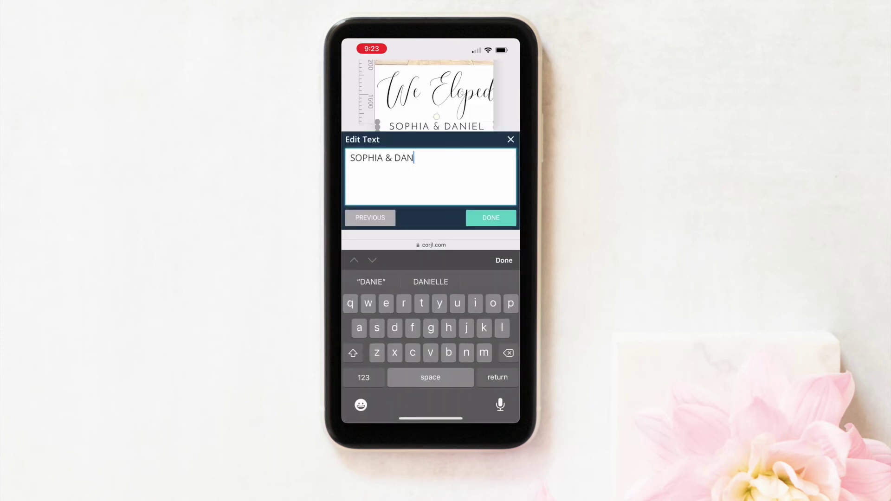
pyautogui.press('BackSpace')
pyautogui.press('BackSpace')
pyautogui.press('BackSpace')
pyautogui.press('BackSpace')
pyautogui.press('BackSpace')
pyautogui.press('BackSpace')
pyautogui.press('BackSpace')
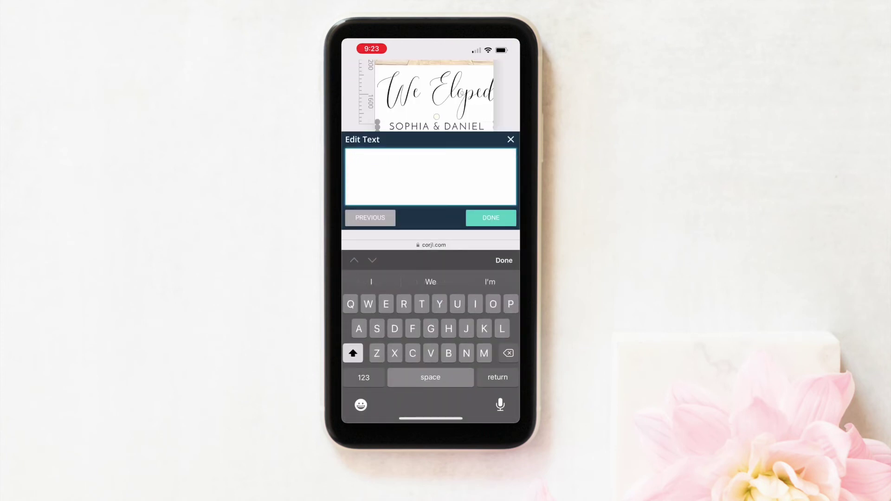
pyautogui.write('ROBERT')
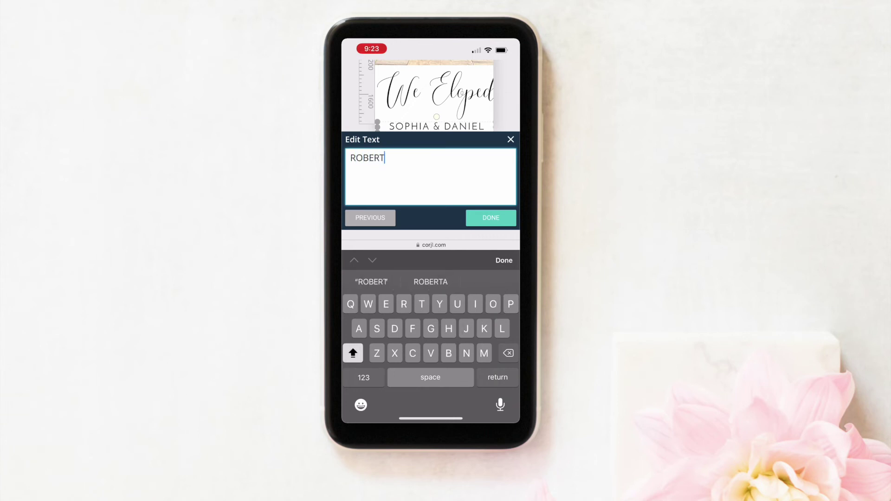
pyautogui.write('A & ')
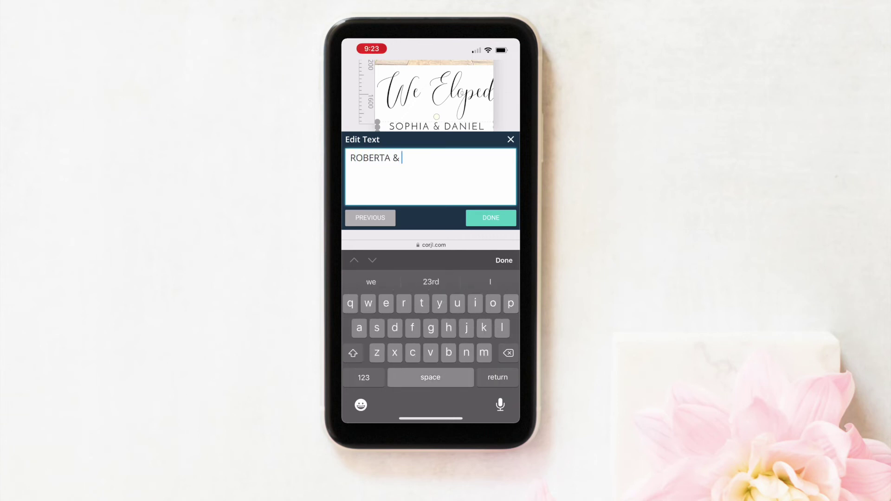
pyautogui.write('IAN')
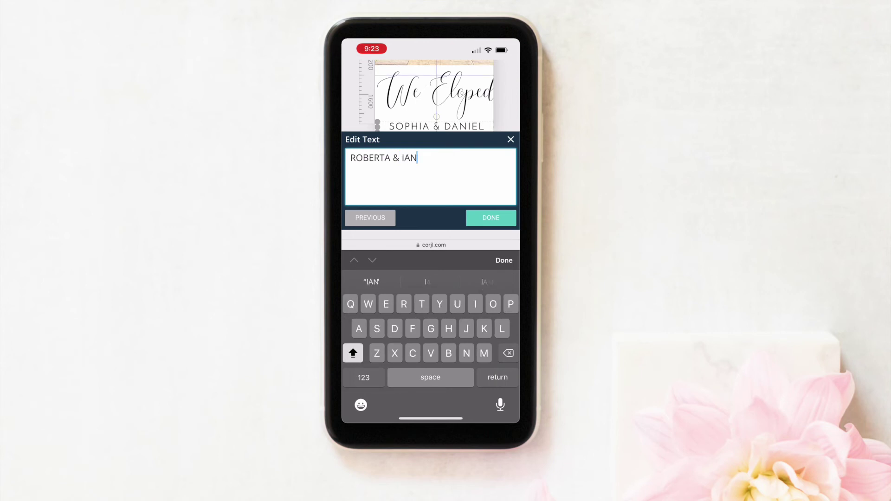
pyautogui.click(491, 217)
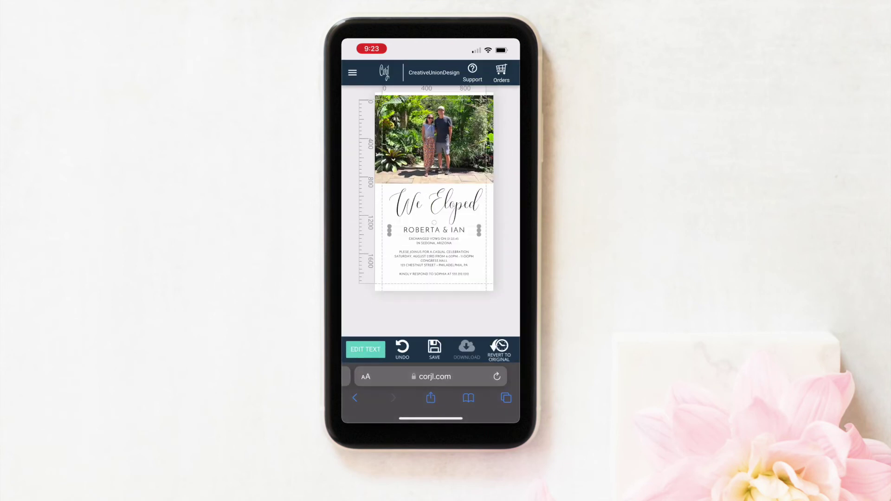